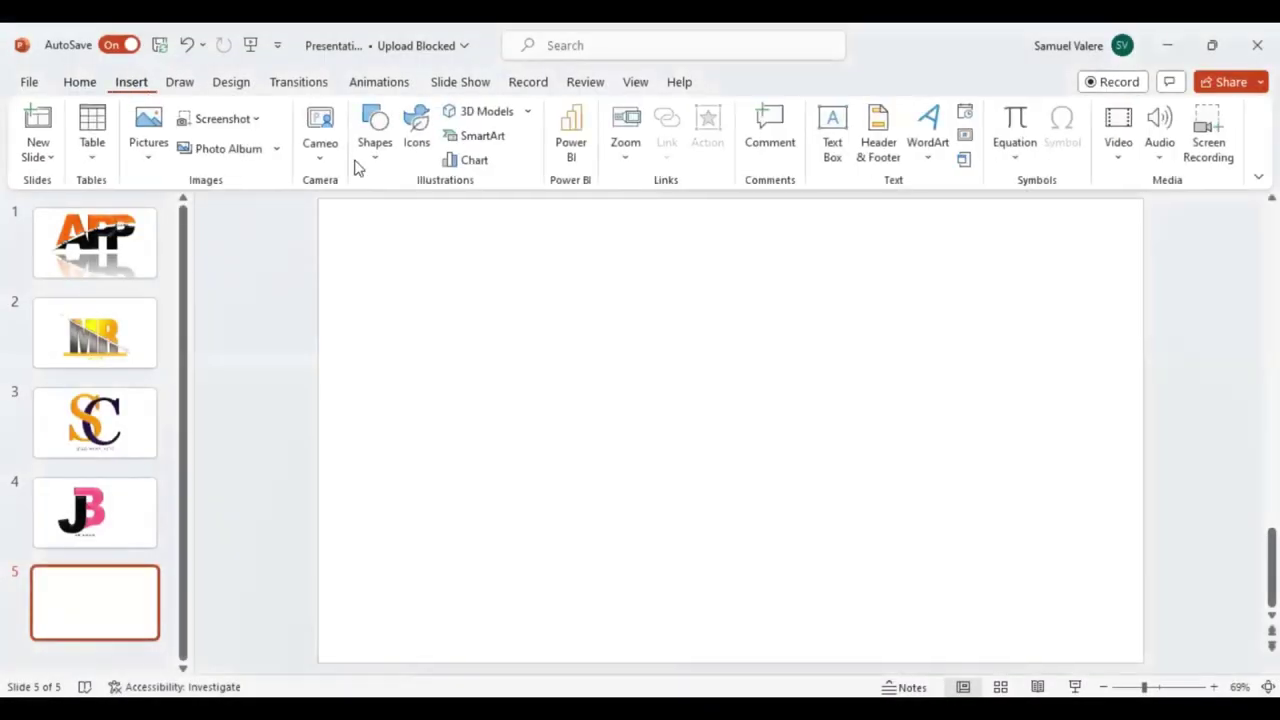
Open the Shapes gallery from the Insert tab on the blank slide 5
{"action": "left_click", "coordinate": [379, 160]}
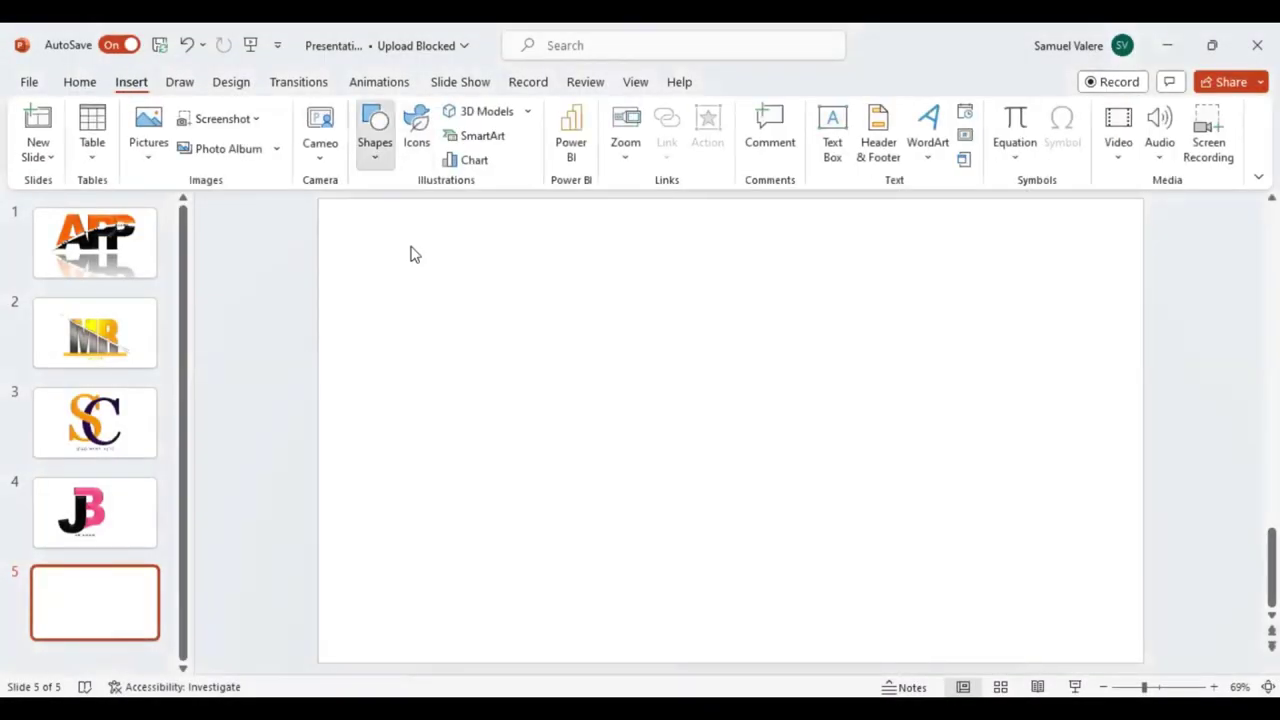
Draw a text box on slide 5 and type the letter P
{"action": "left_click", "coordinate": [424, 216]}
{"action": "left_click_drag", "start_coordinate": [455, 323], "coordinate": [610, 442]}
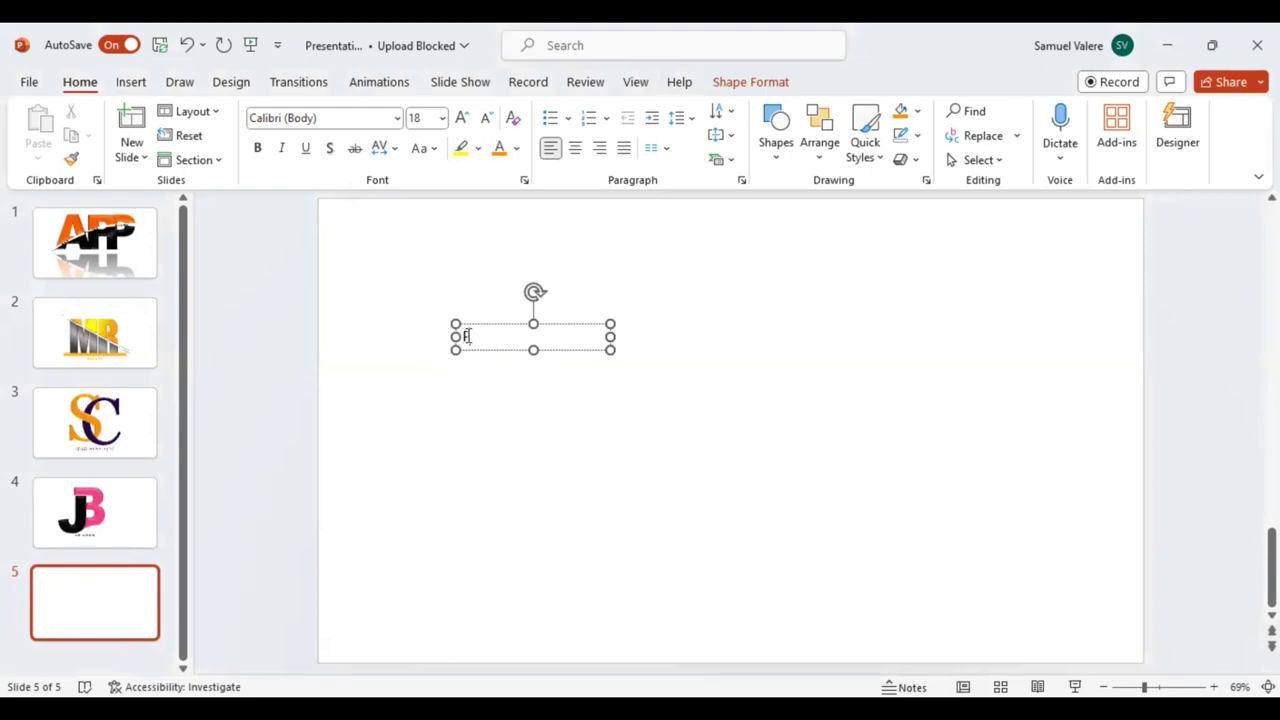
{"action": "type", "text": "P"}
Format the P as 400 pt Arial Black and widen its text box to fit
{"action": "key", "text": "ctrl+a"}
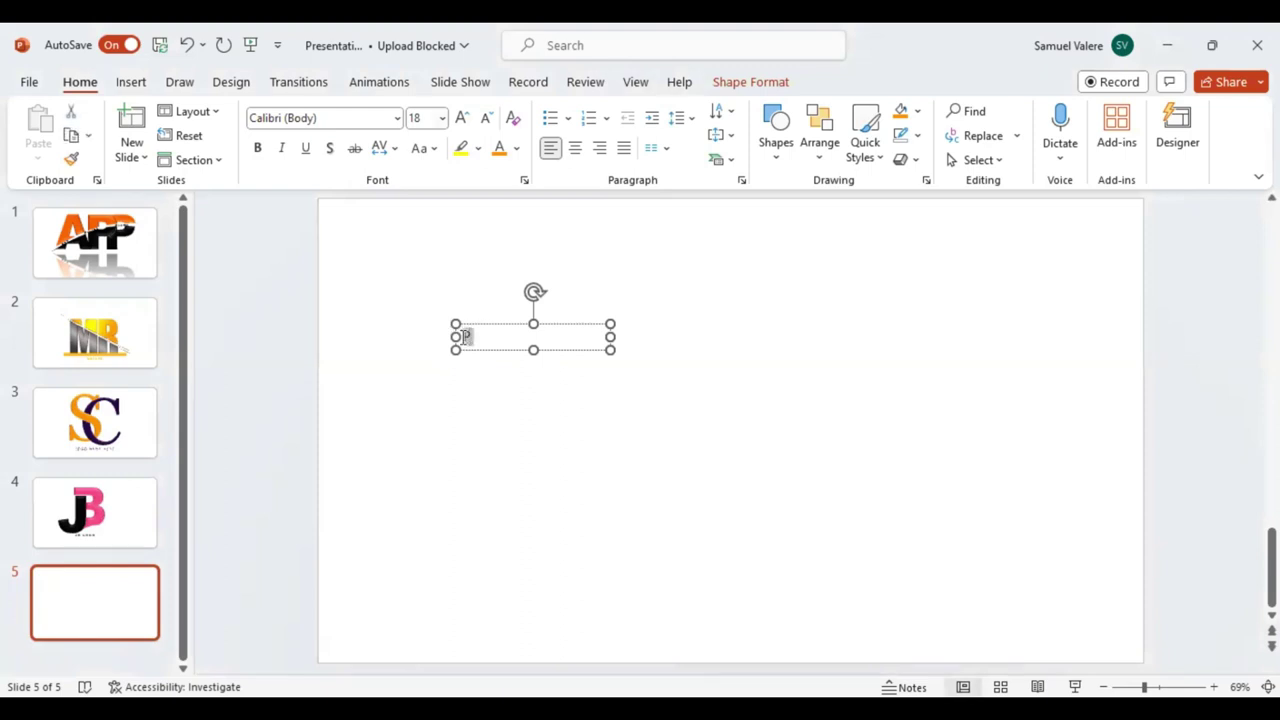
{"action": "key", "text": "ctrl+shift+p"}
{"action": "type", "text": "4"}
{"action": "type", "text": "00"}
{"action": "key", "text": "Return"}
{"action": "left_click", "coordinate": [354, 122]}
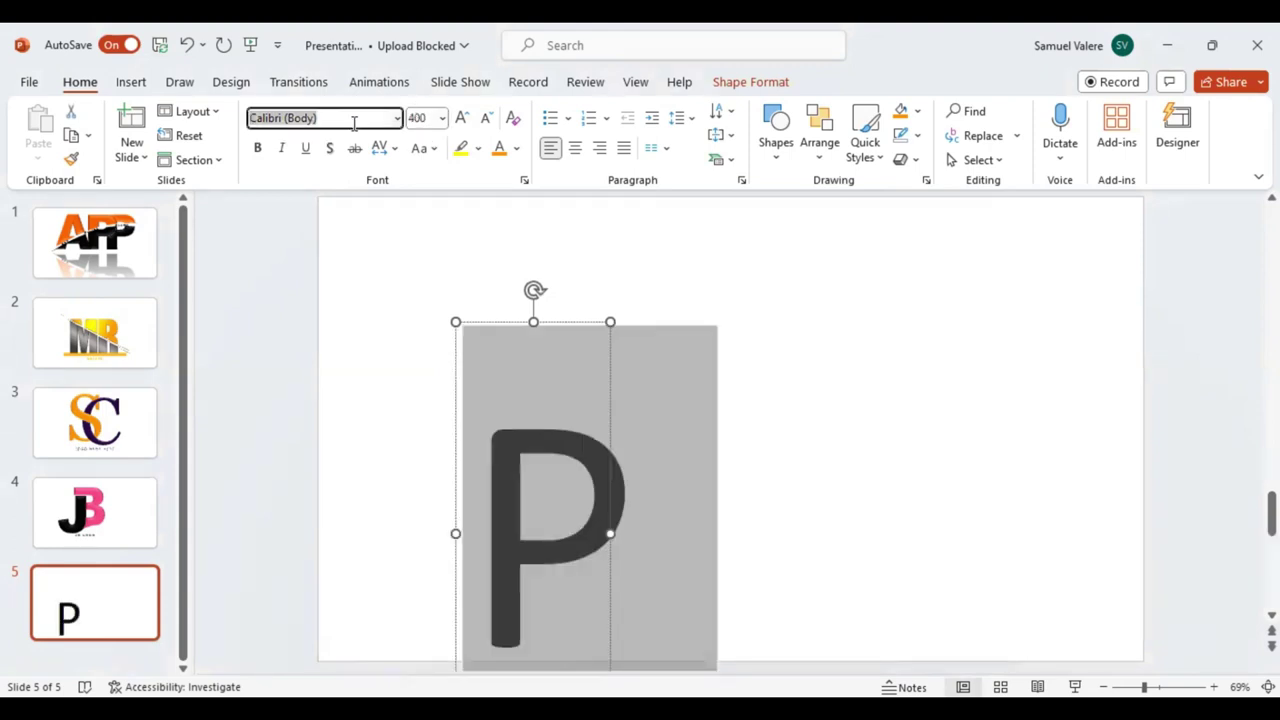
{"action": "type", "text": "Arial Black"}
{"action": "key", "text": "Return"}
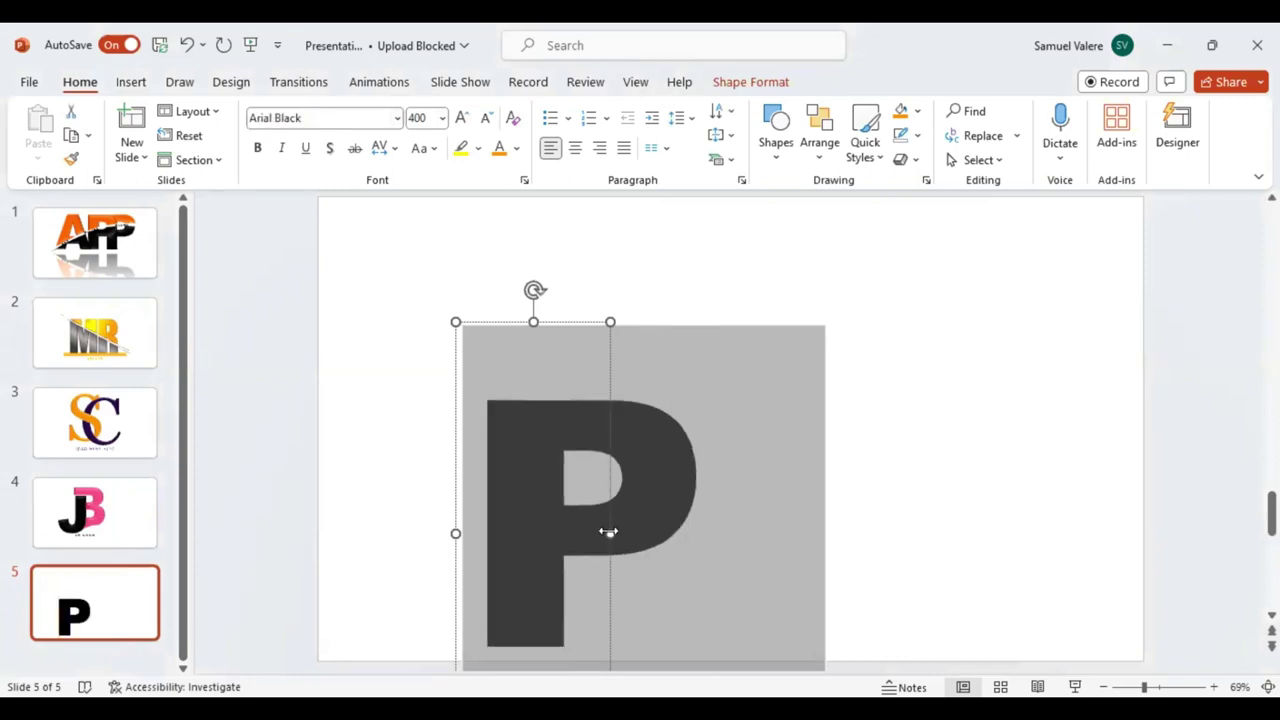
{"action": "mouse_move", "coordinate": [730, 528]}
{"action": "left_mouse_down"}
{"action": "mouse_move", "coordinate": [680, 469]}
{"action": "mouse_move", "coordinate": [661, 468]}
{"action": "left_mouse_up"}
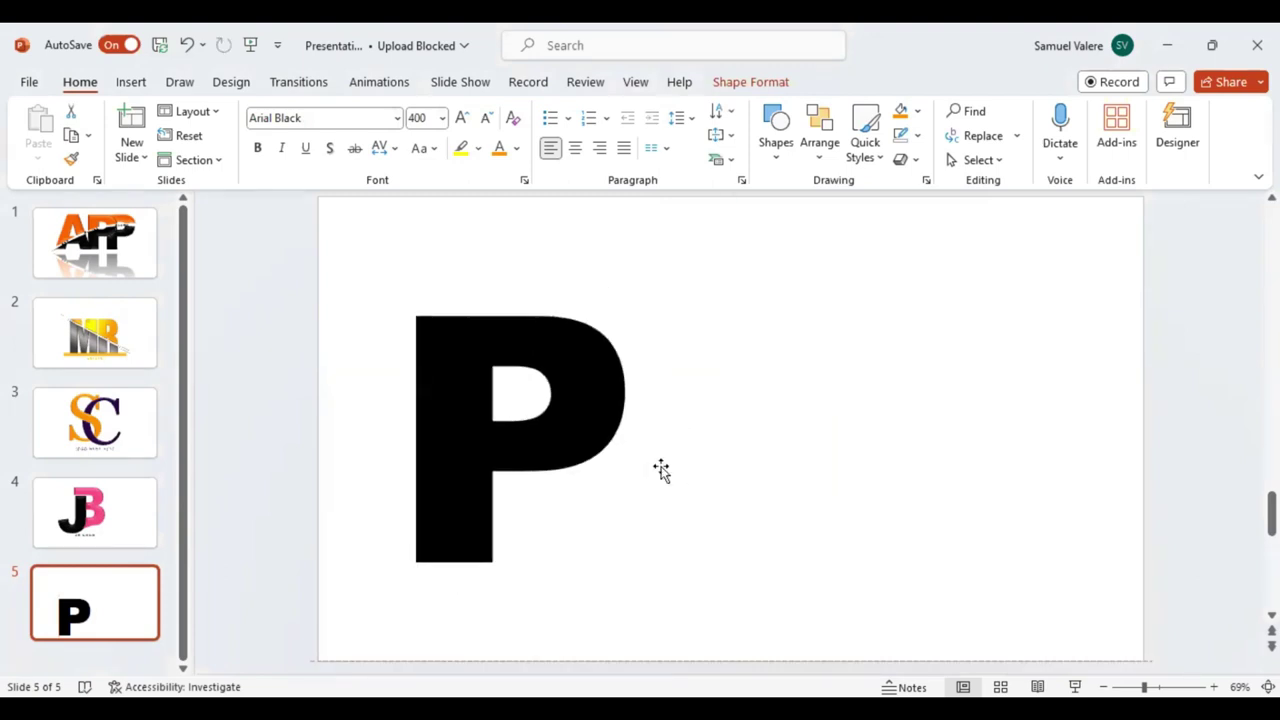
Duplicate the P text box and place the copy to the right of the original
{"action": "left_click", "coordinate": [662, 475]}
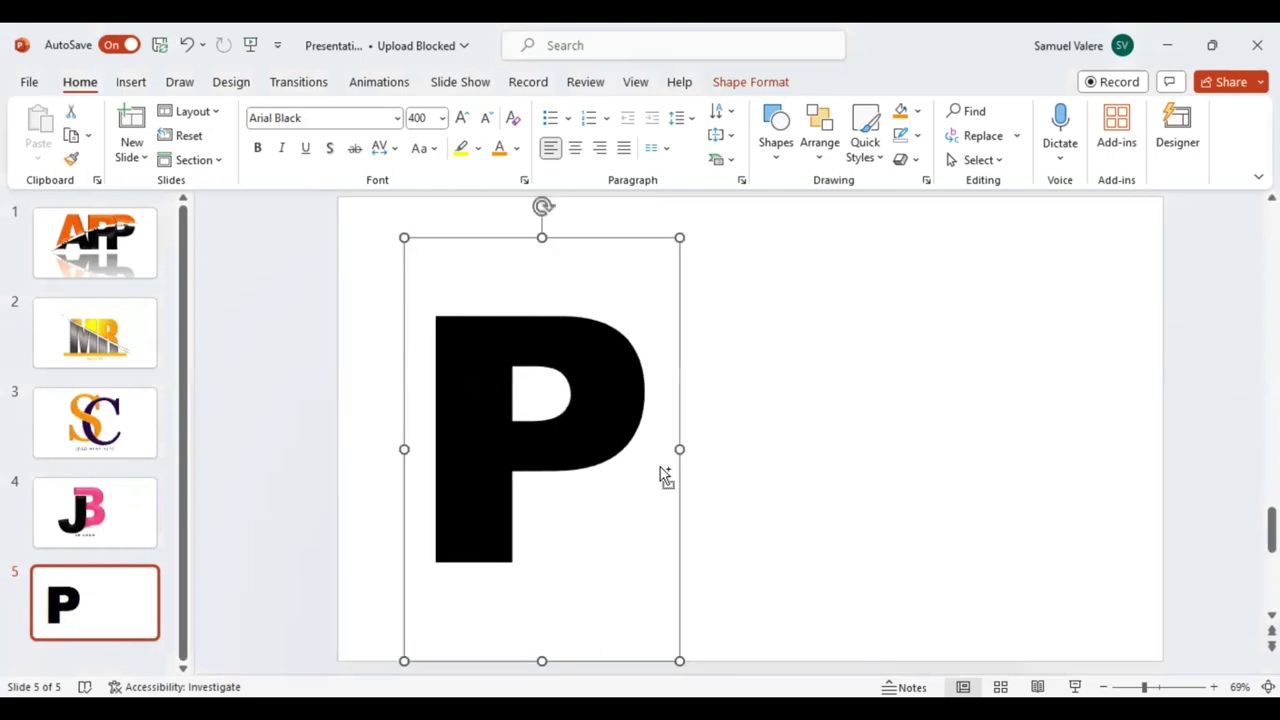
{"action": "left_click_drag", "start_coordinate": [660, 467], "coordinate": [848, 433], "text": "ctrl"}
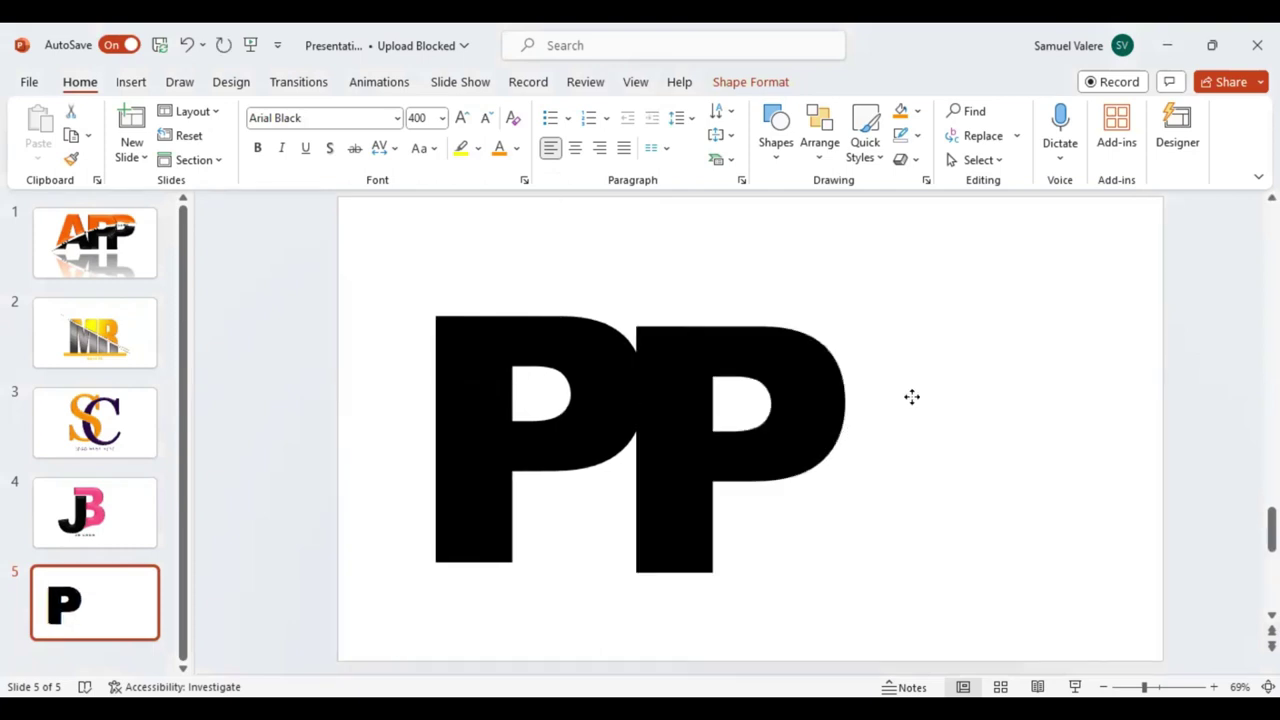
{"action": "left_click_drag", "start_coordinate": [912, 397], "coordinate": [946, 366]}
{"action": "left_click_drag", "start_coordinate": [828, 410], "coordinate": [829, 409]}
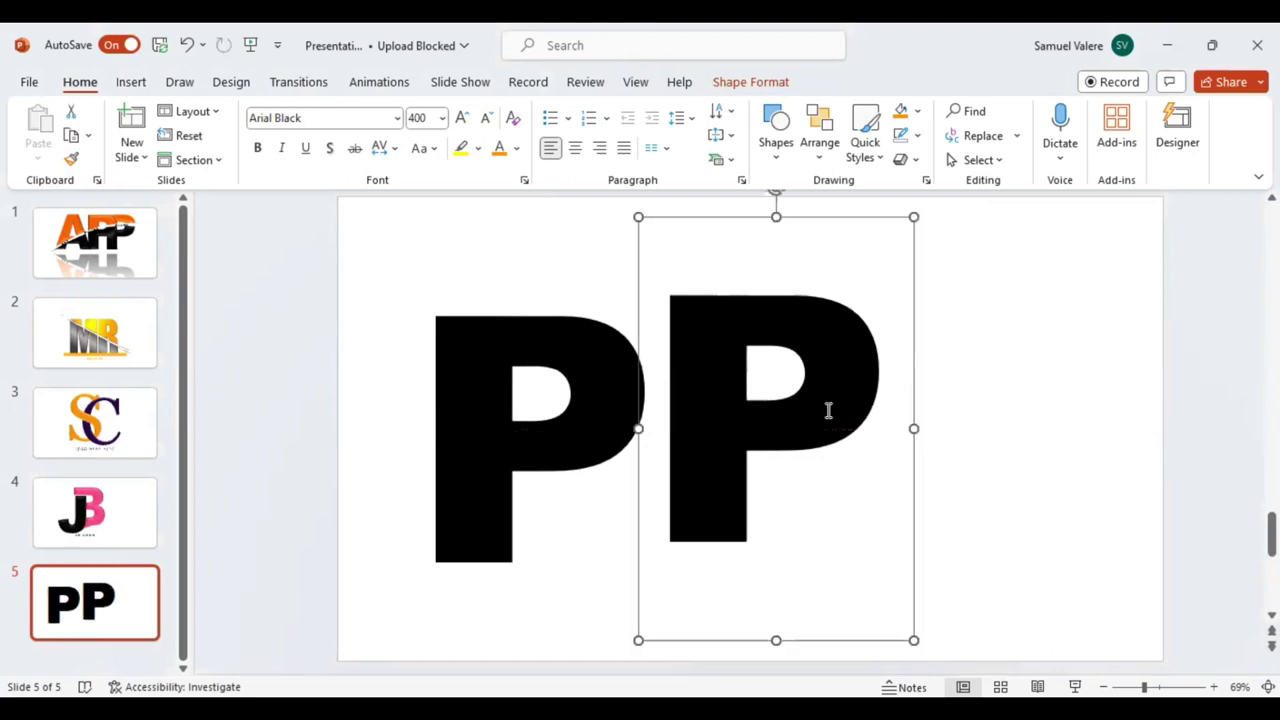
Retype the copy as B and slide the first P rightward to overlap it
{"action": "double_click", "coordinate": [734, 395]}
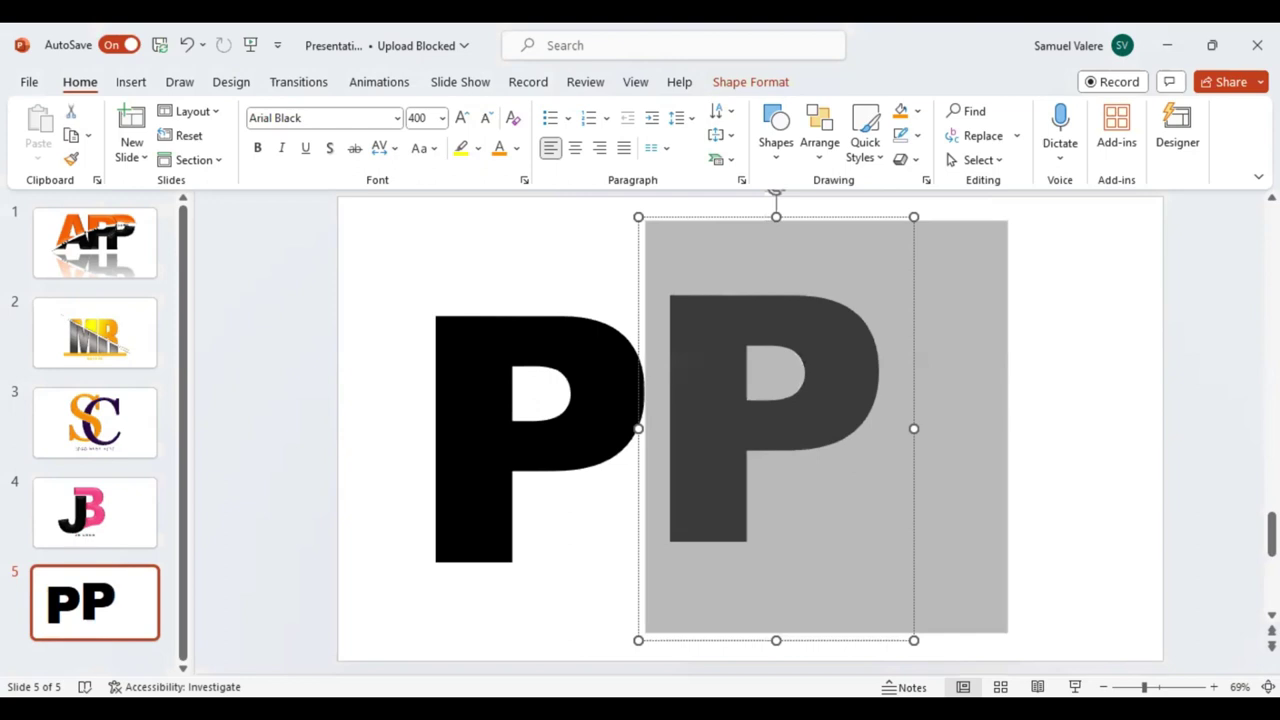
{"action": "type", "text": "B"}
{"action": "left_click", "coordinate": [398, 548]}
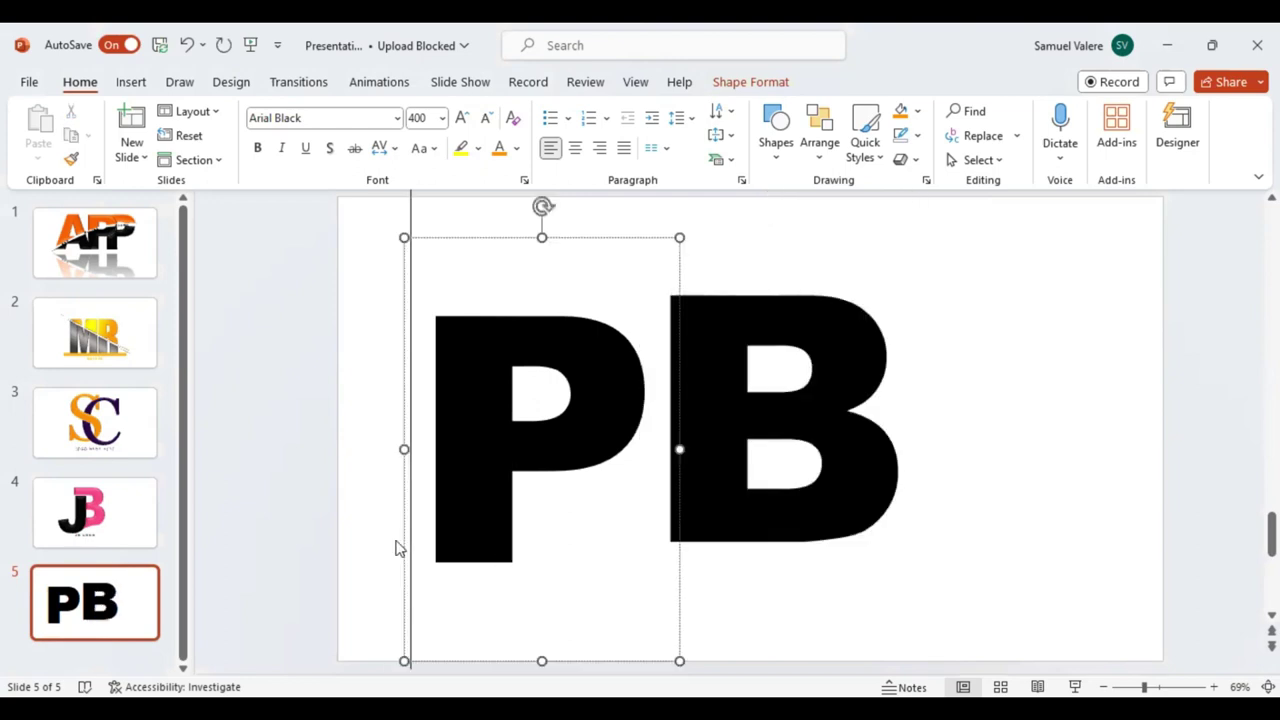
{"action": "left_click_drag", "start_coordinate": [404, 520], "coordinate": [484, 509]}
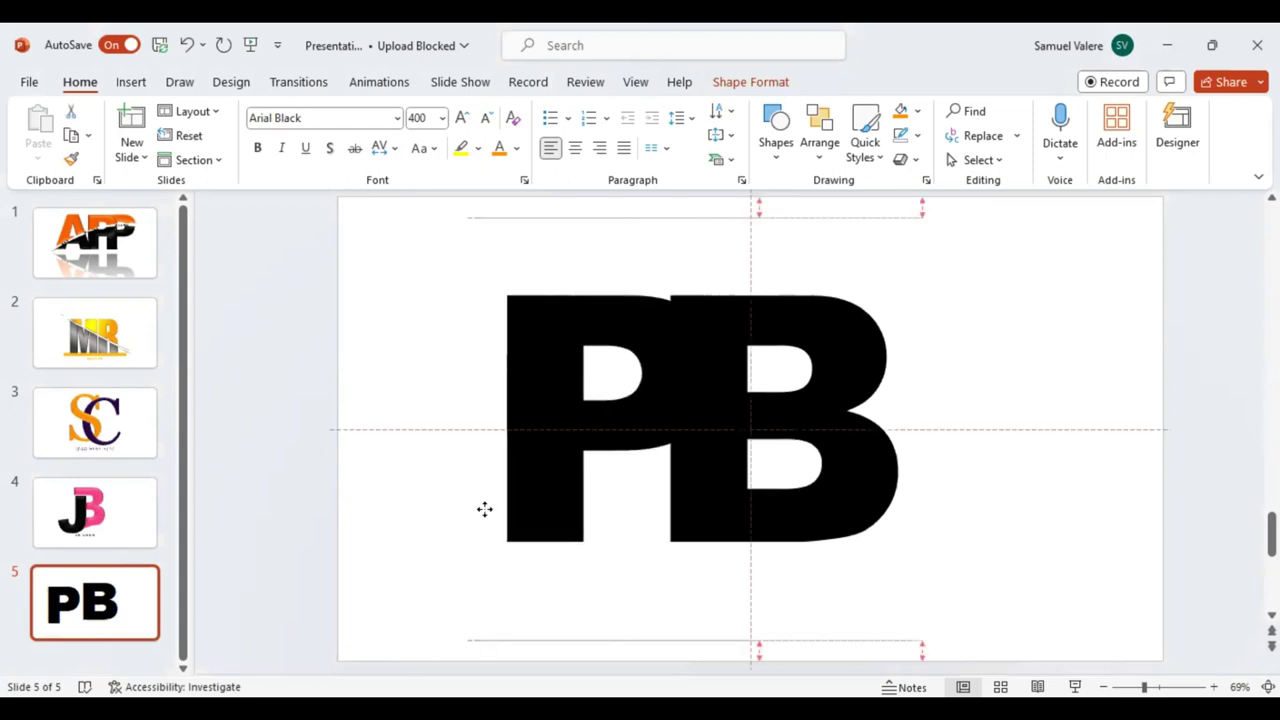
Color the B orange and shift it left to overlap the P
{"action": "left_click", "coordinate": [660, 487]}
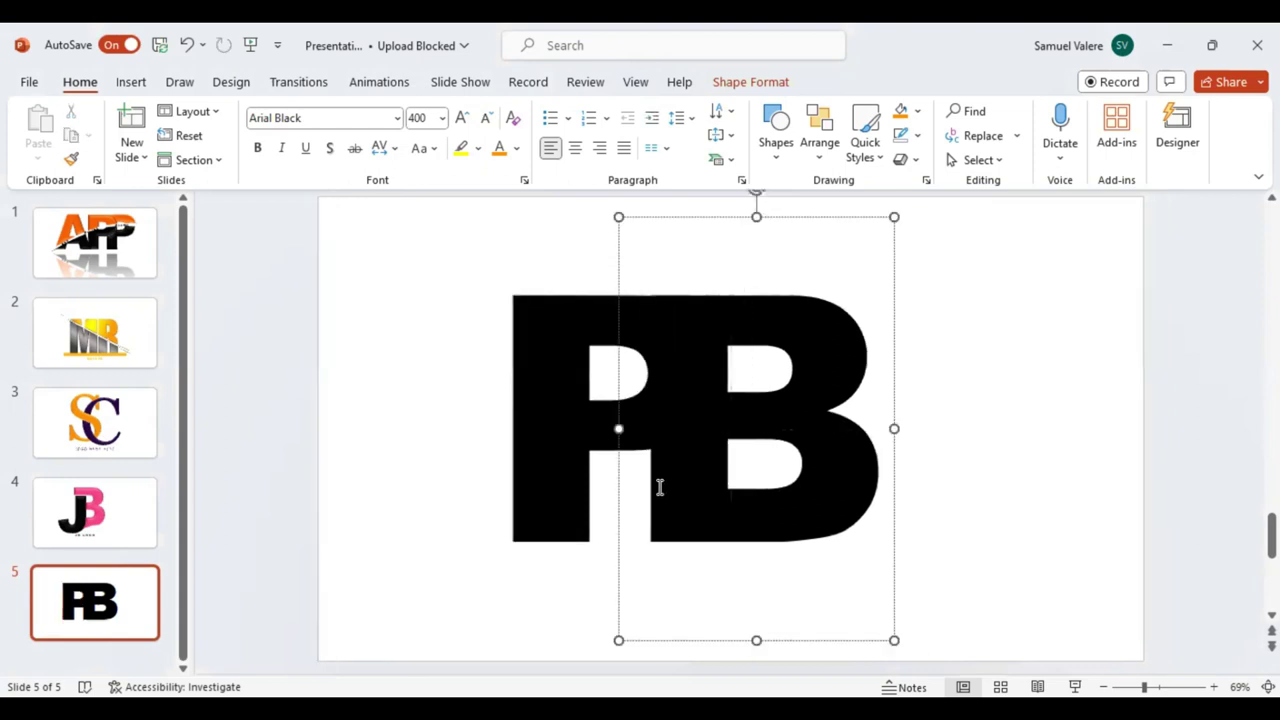
{"action": "left_click", "coordinate": [500, 155]}
{"action": "left_click", "coordinate": [892, 455]}
{"action": "key", "text": "Escape"}
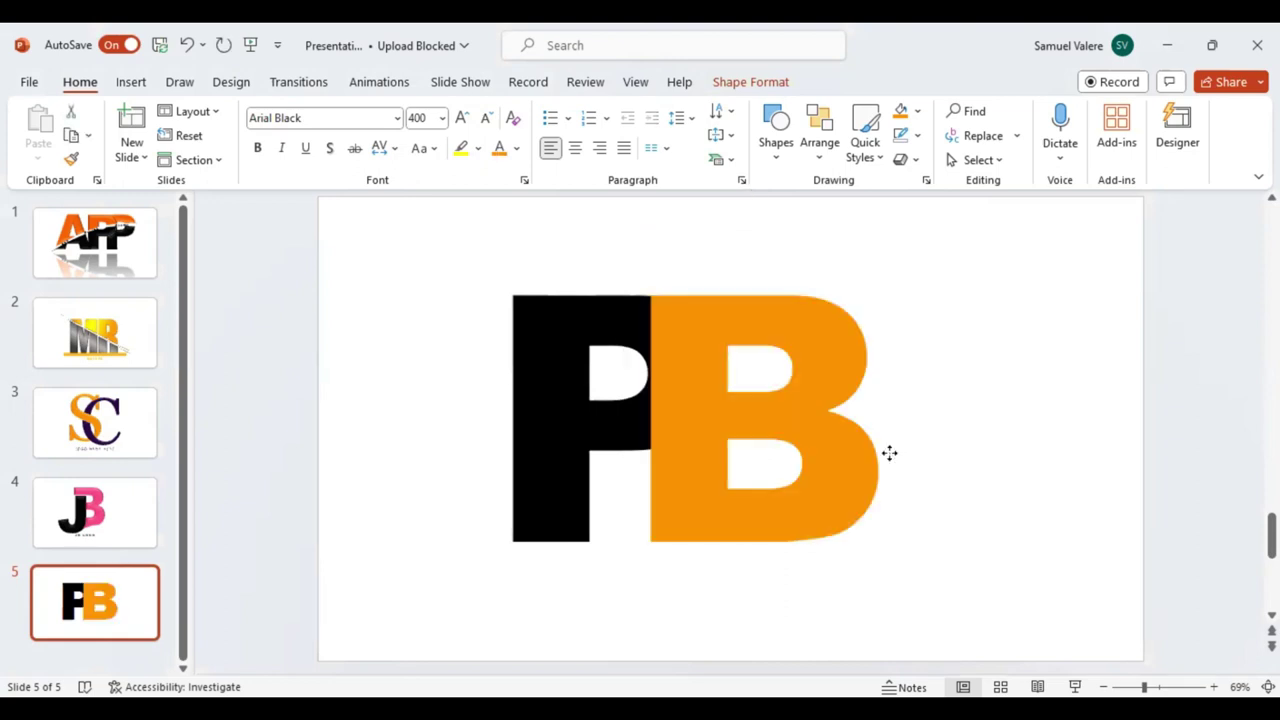
{"action": "left_click_drag", "start_coordinate": [854, 451], "coordinate": [849, 453]}
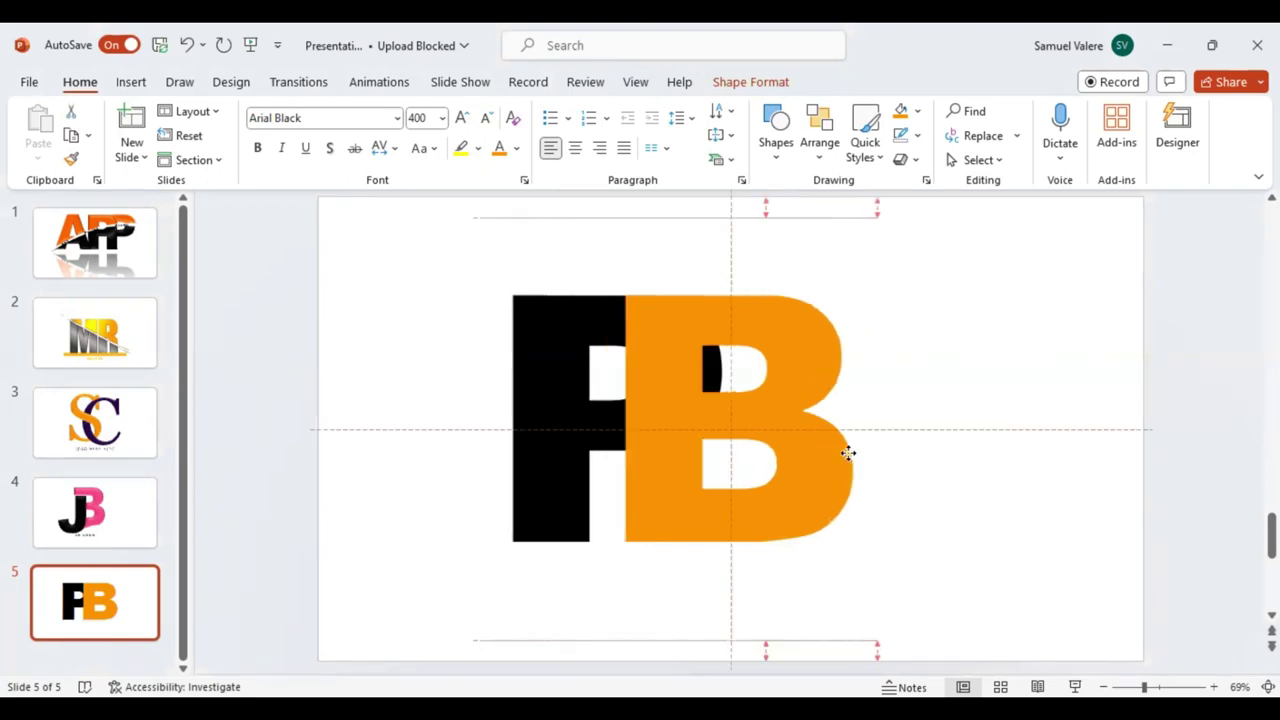
Bring the black P in front of the orange B, nudge it up and right, and select both letters
{"action": "left_click", "coordinate": [641, 410]}
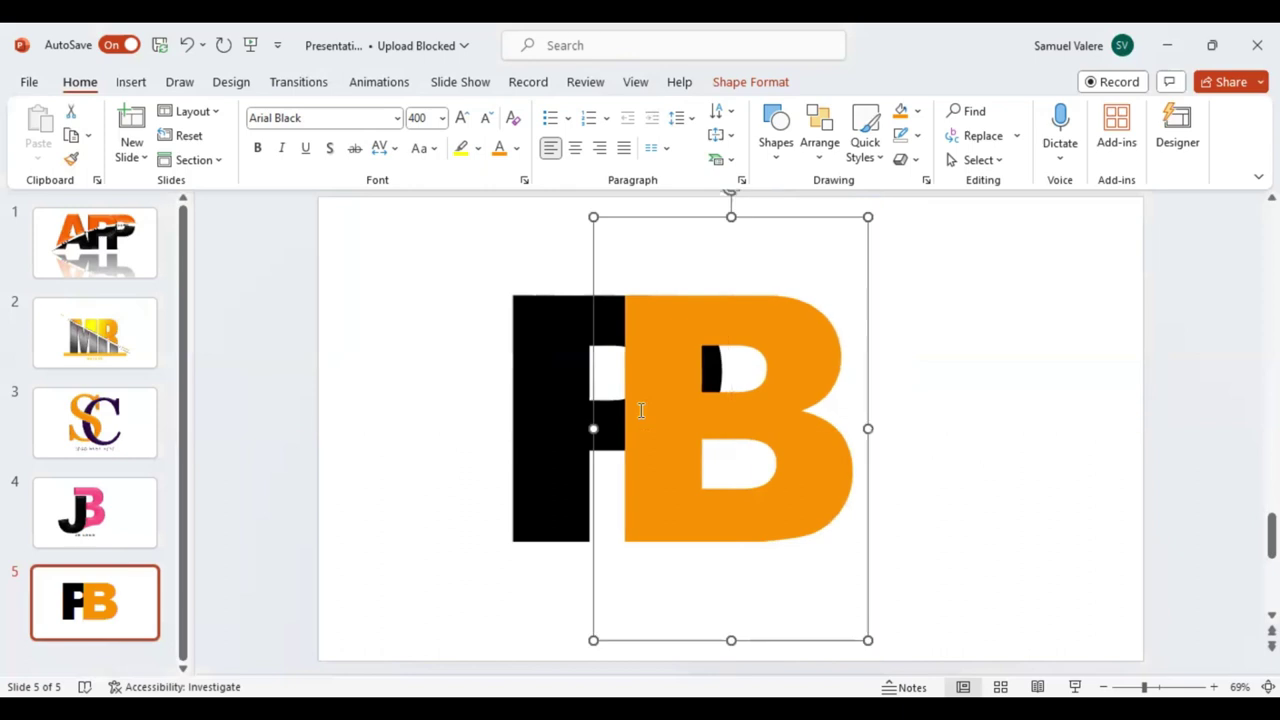
{"action": "left_click", "coordinate": [760, 84]}
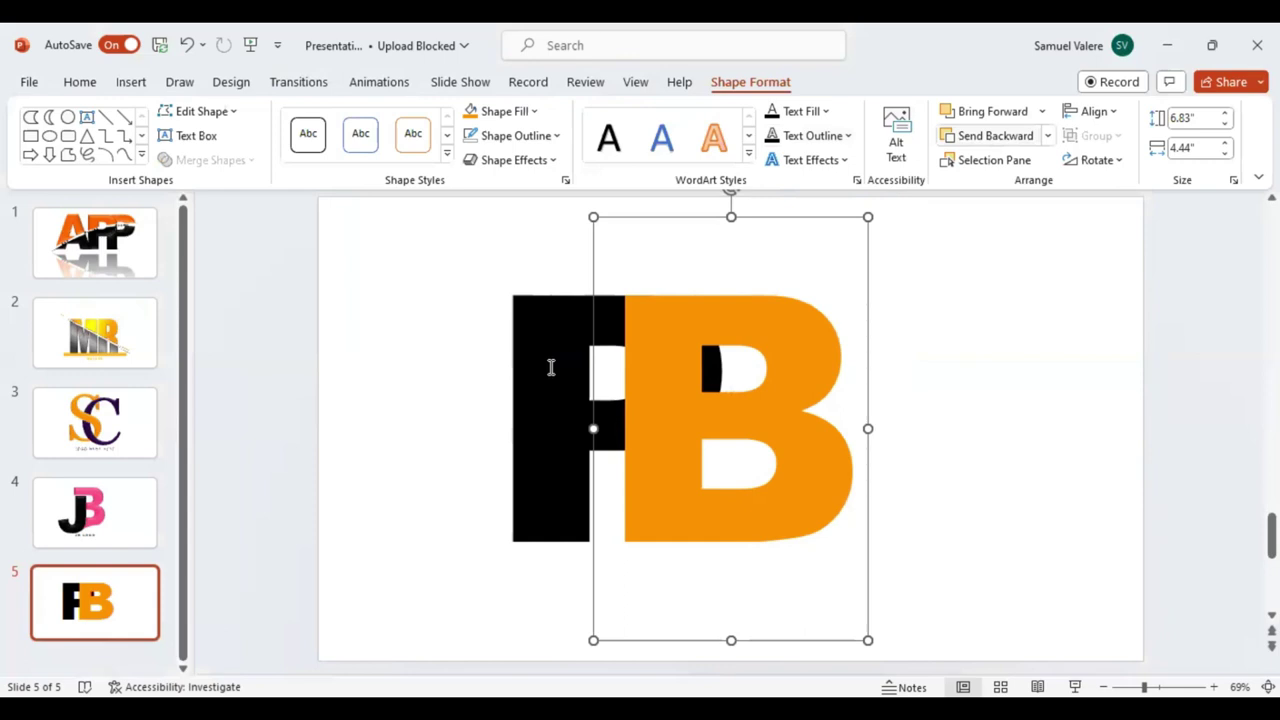
{"action": "left_click", "coordinate": [477, 372]}
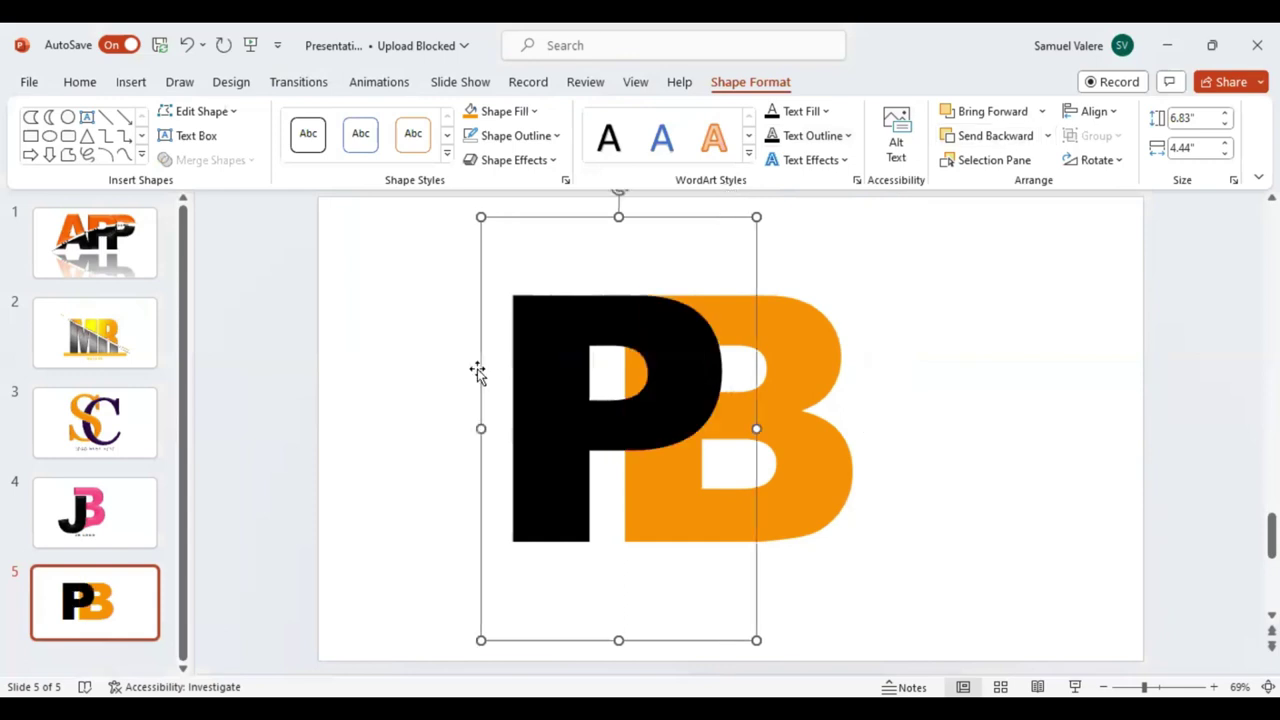
{"action": "key", "text": "Up"}
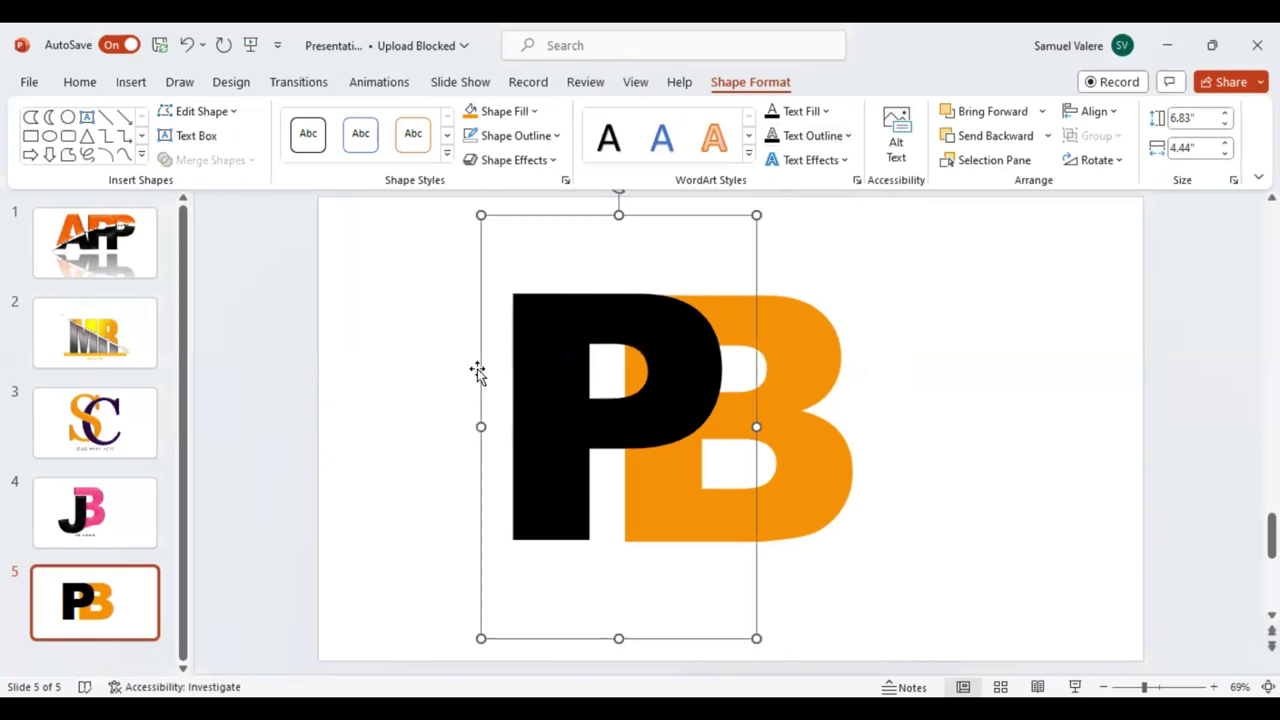
{"action": "key", "text": "ctrl+Right"}
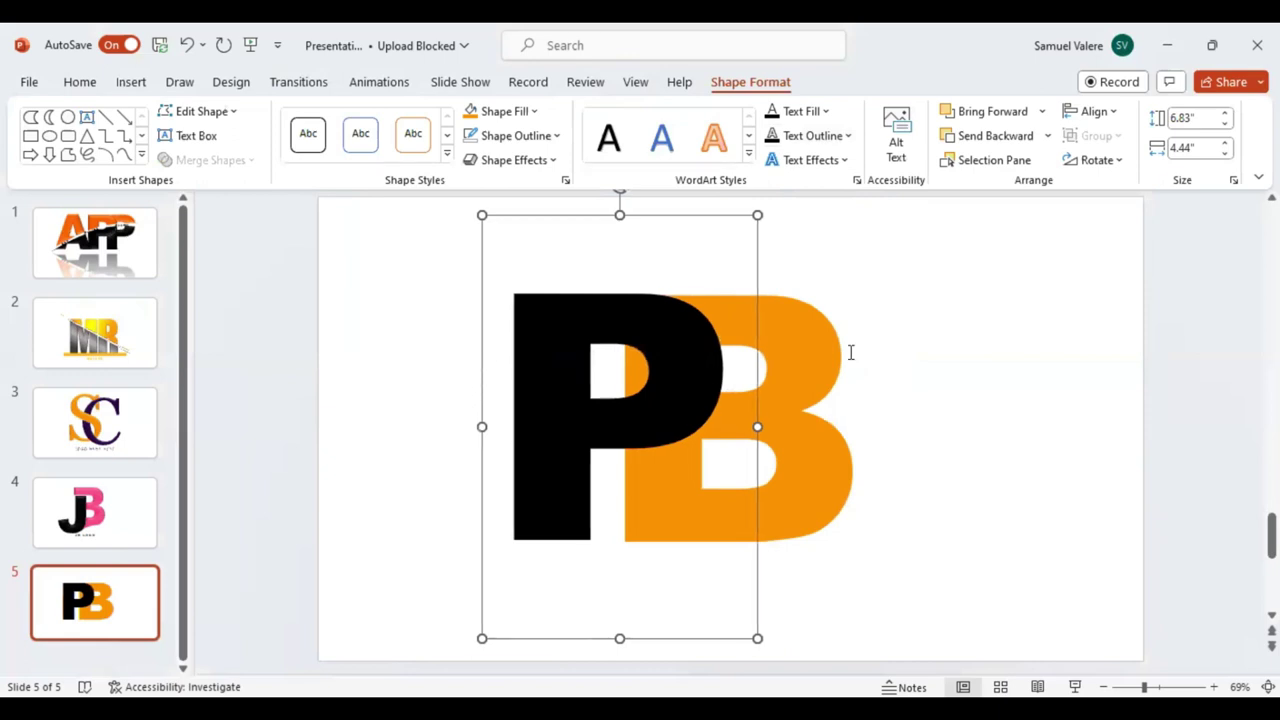
{"action": "left_click", "coordinate": [803, 240], "text": "shift"}
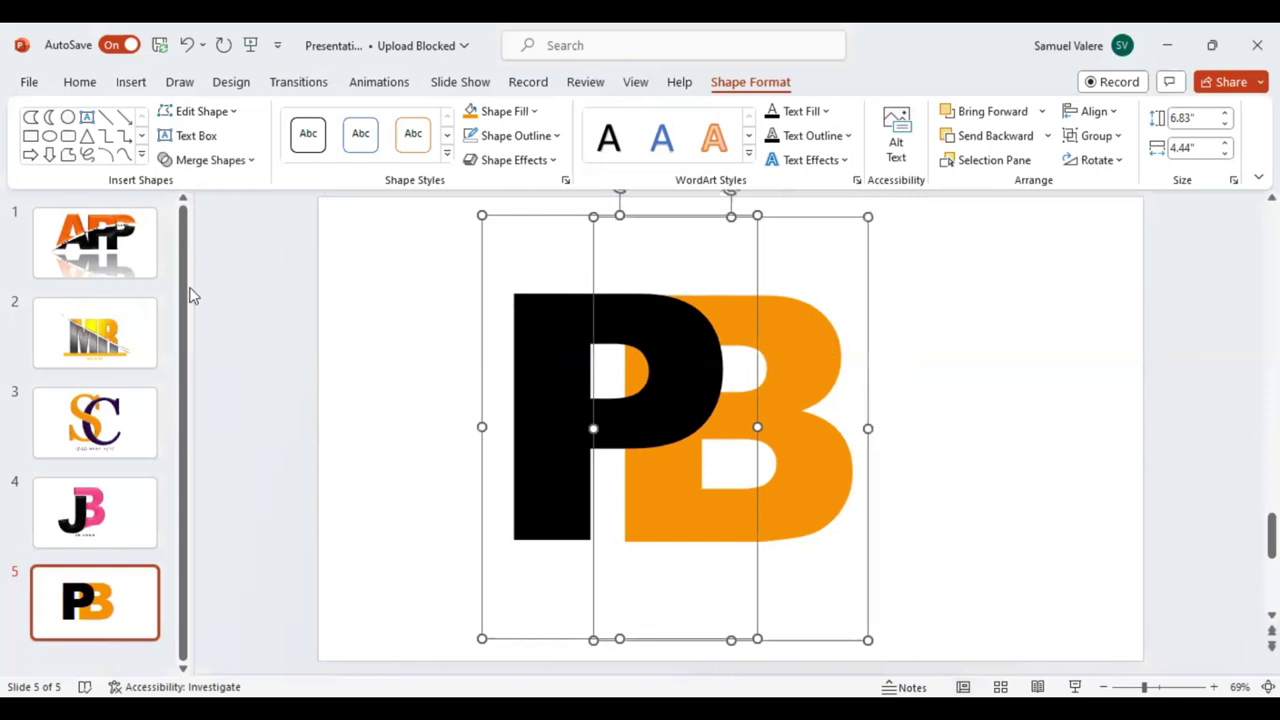
Remove the leftover fragment pieces inside the P and the B's upper counter
{"action": "left_click", "coordinate": [210, 160]}
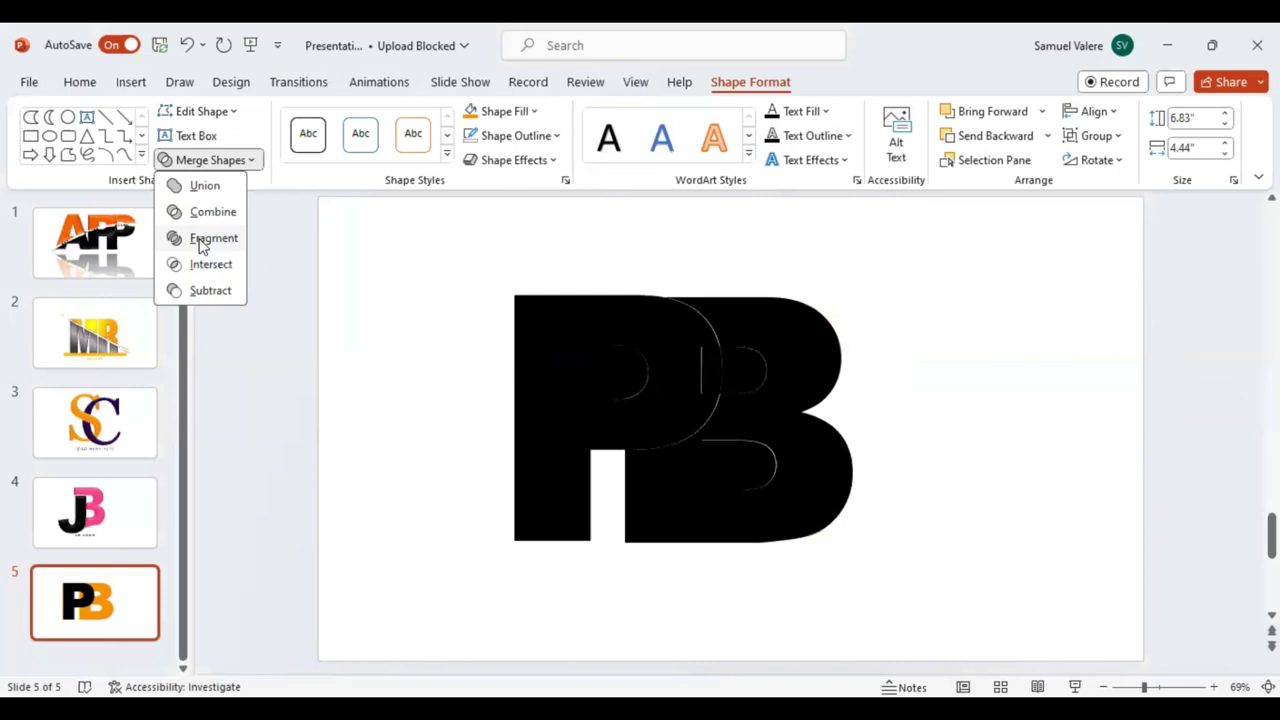
{"action": "left_click", "coordinate": [632, 380]}
{"action": "left_click_drag", "start_coordinate": [649, 377], "coordinate": [650, 378]}
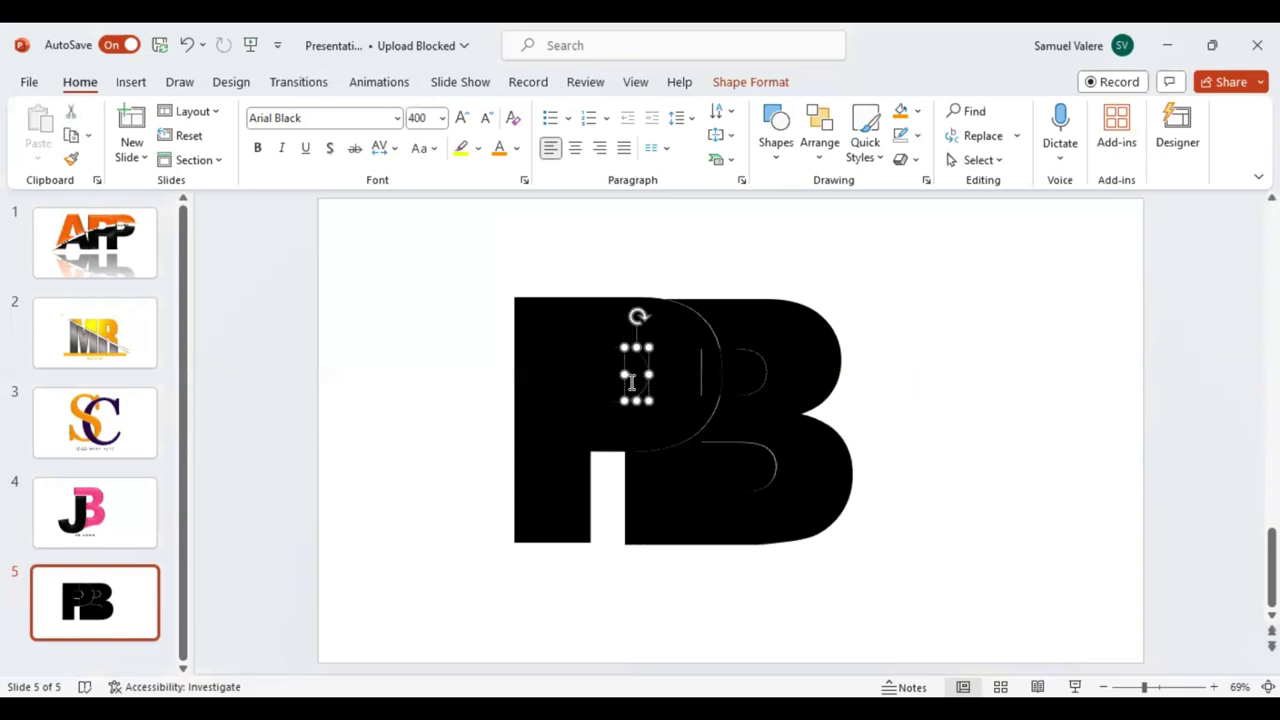
{"action": "key", "text": "ctrl+z"}
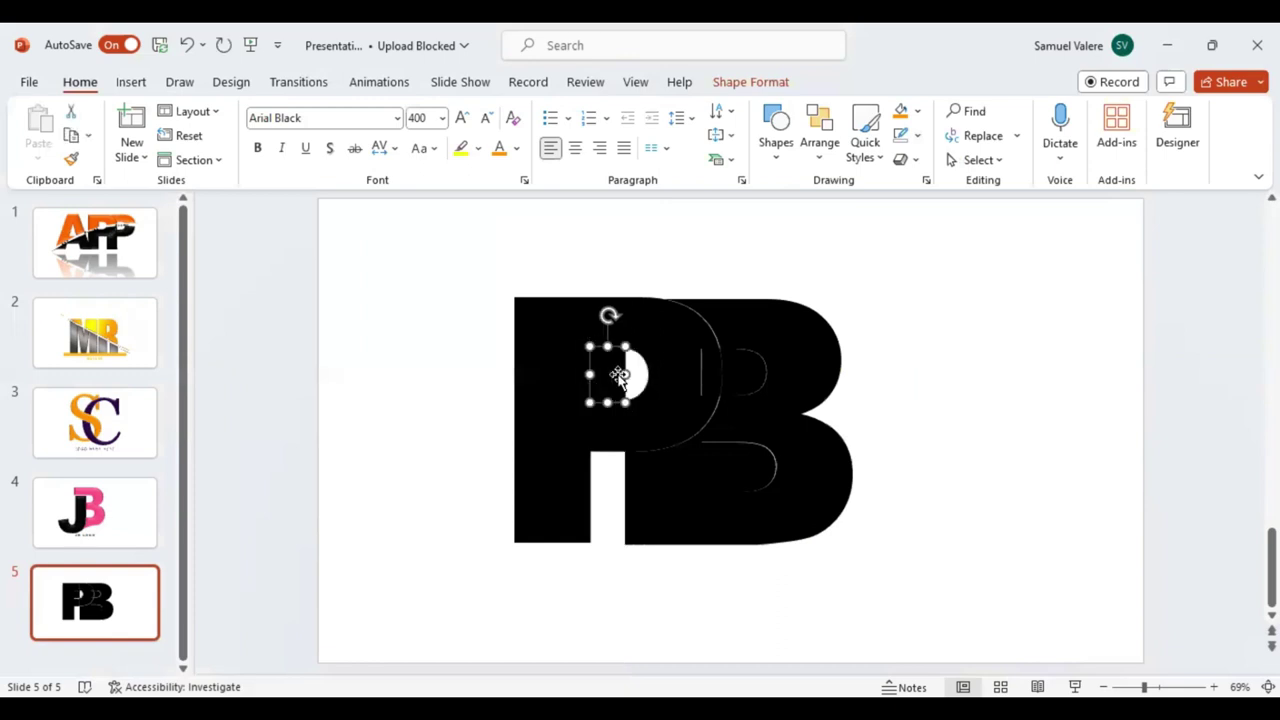
{"action": "key", "text": "ctrl+y"}
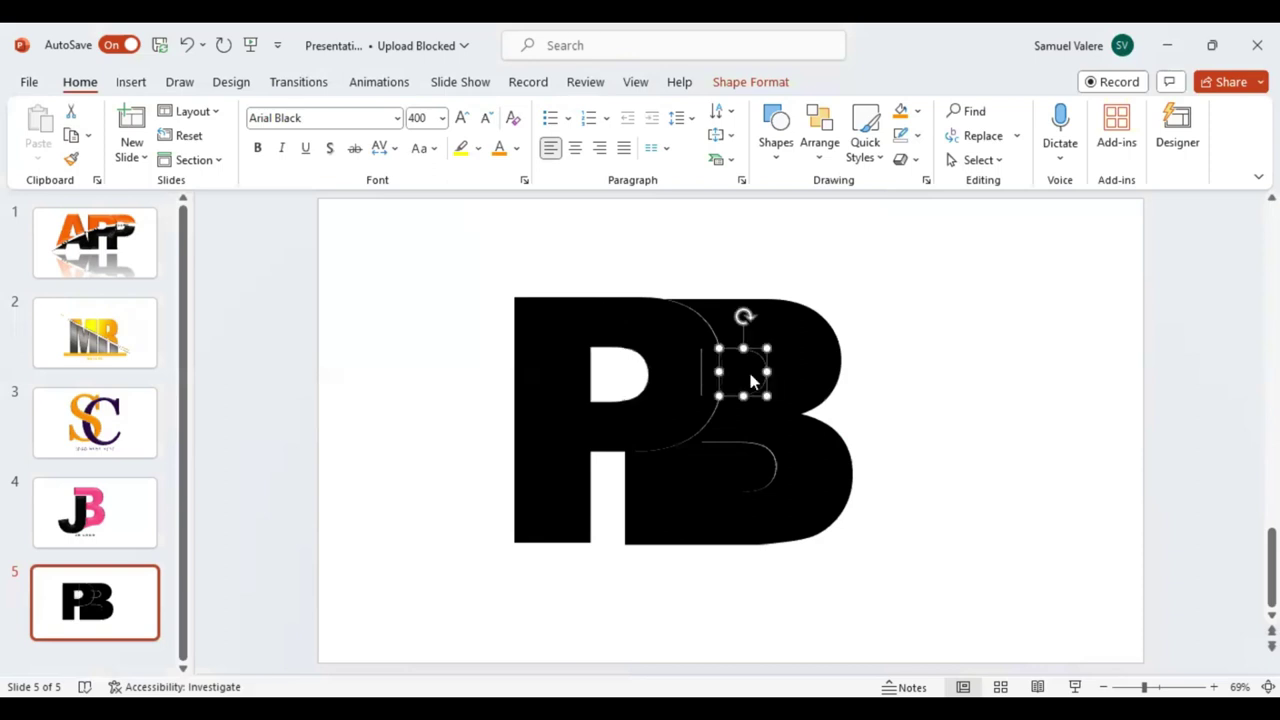
{"action": "left_click_drag", "start_coordinate": [752, 380], "coordinate": [739, 460]}
{"action": "key", "text": "Escape"}
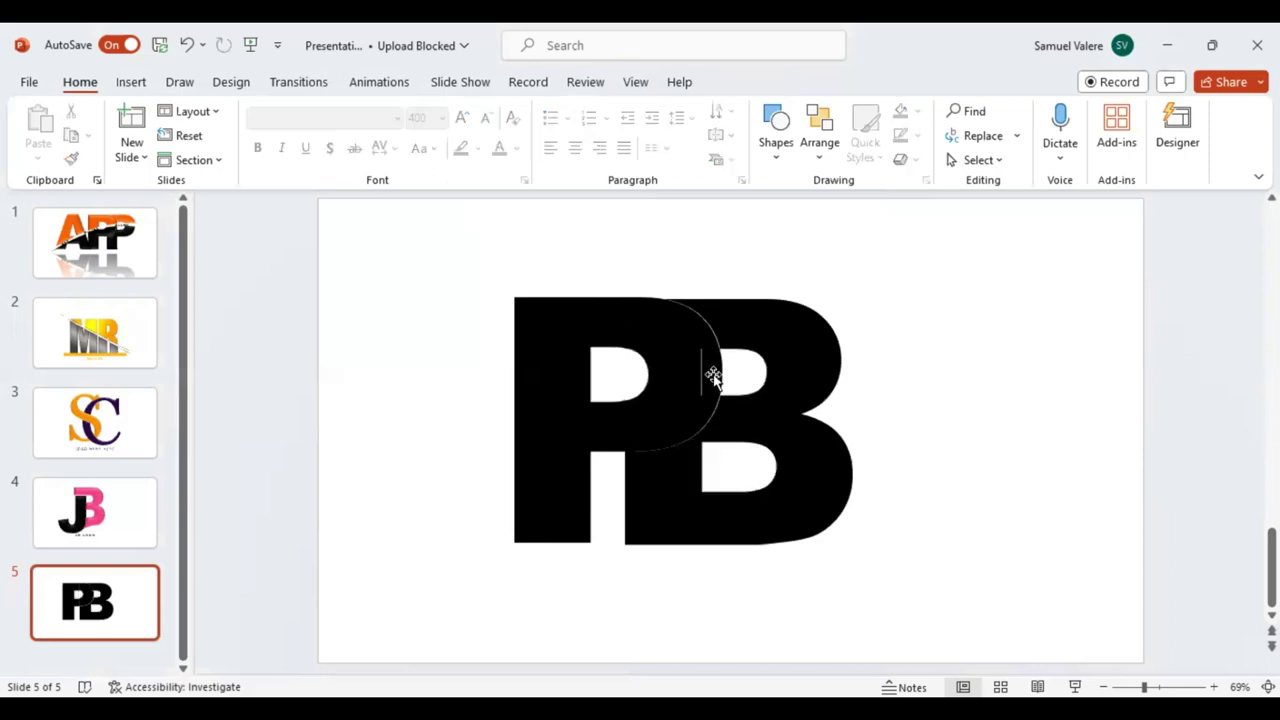
Select the thin sliver, the arc piece and the P together to rejoin them
{"action": "left_click", "coordinate": [713, 376]}
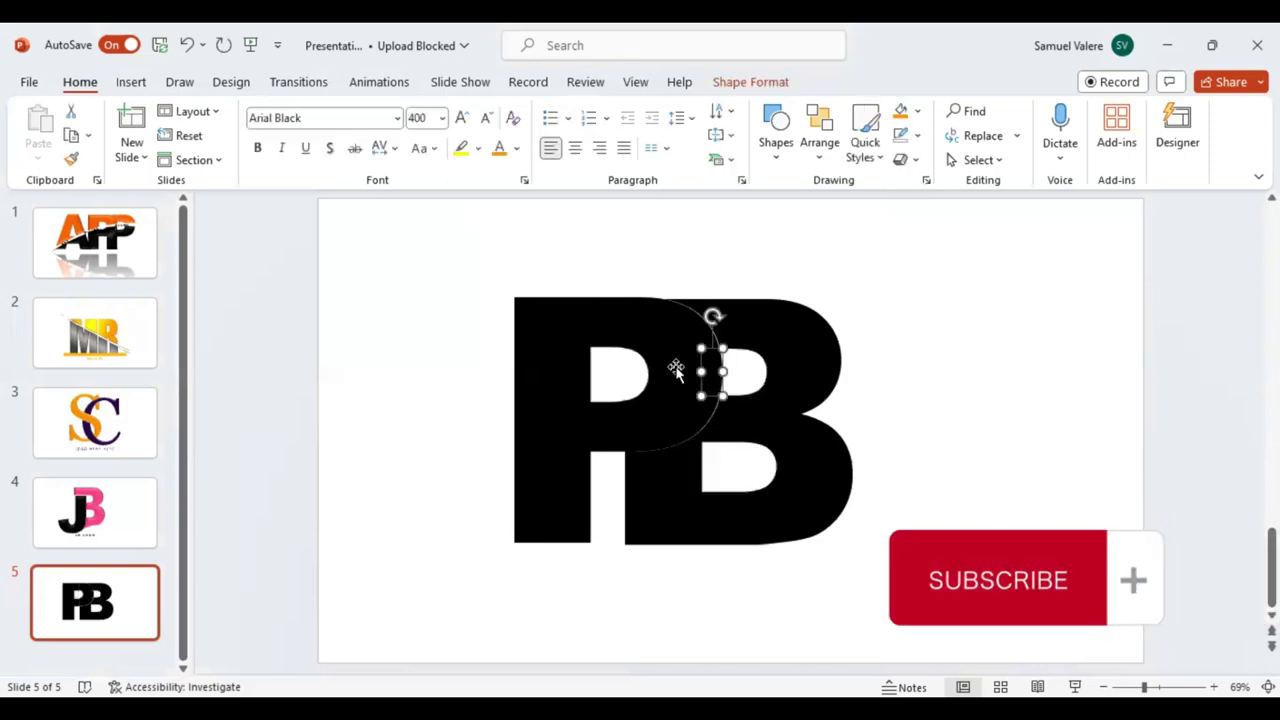
{"action": "left_click", "coordinate": [630, 330], "text": "shift"}
{"action": "left_click", "coordinate": [590, 308], "text": "shift"}
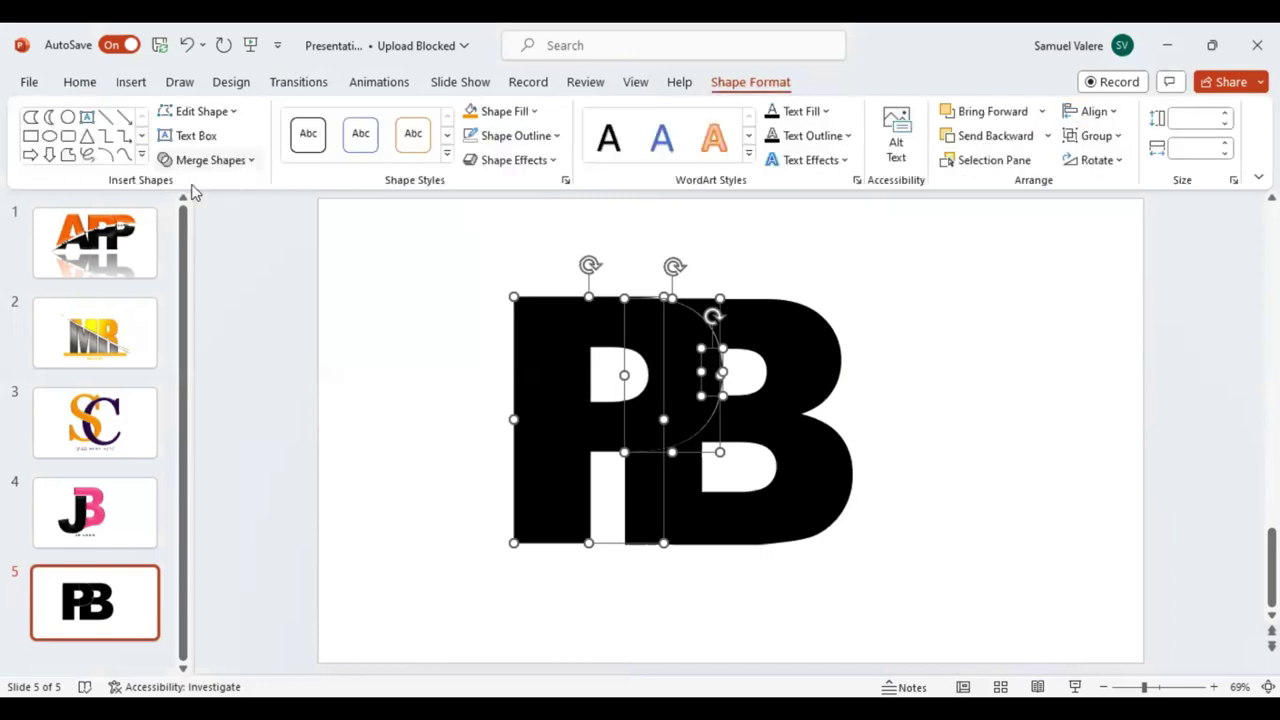
Shift the B slightly right and reshape its top-left corner point with Edit Points
{"action": "left_click", "coordinate": [805, 441]}
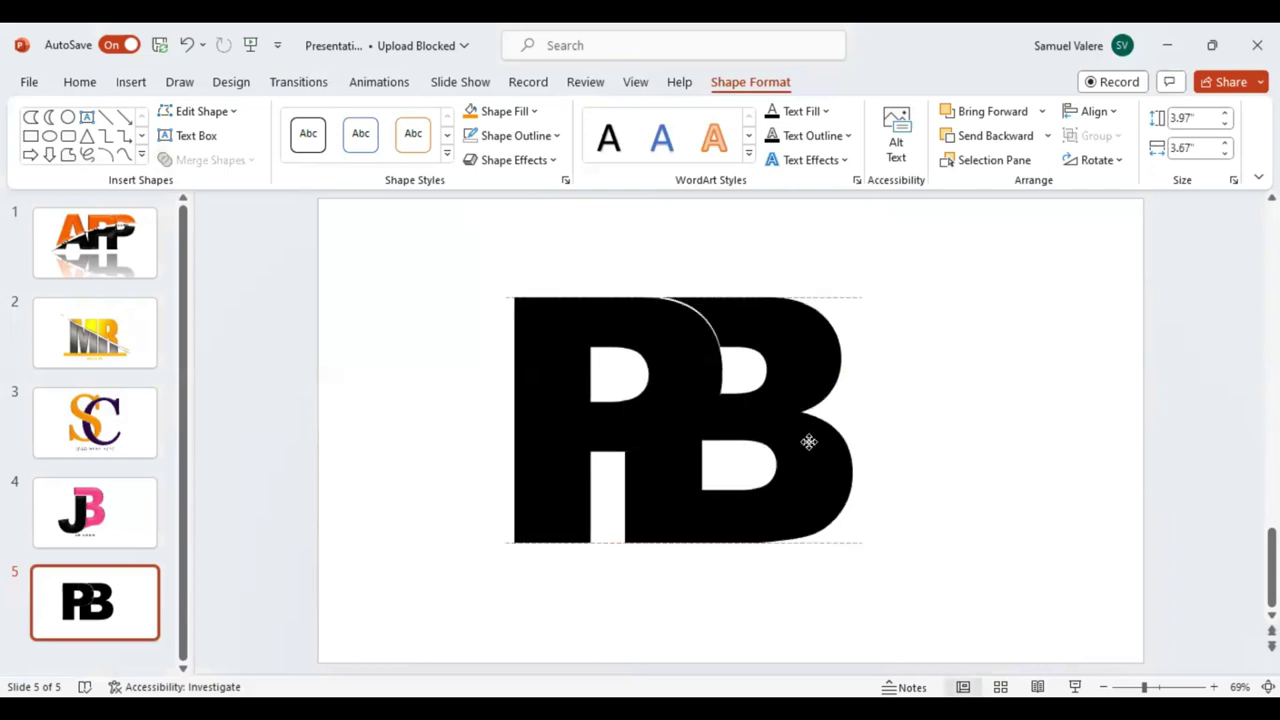
{"action": "left_click_drag", "start_coordinate": [808, 441], "coordinate": [803, 452]}
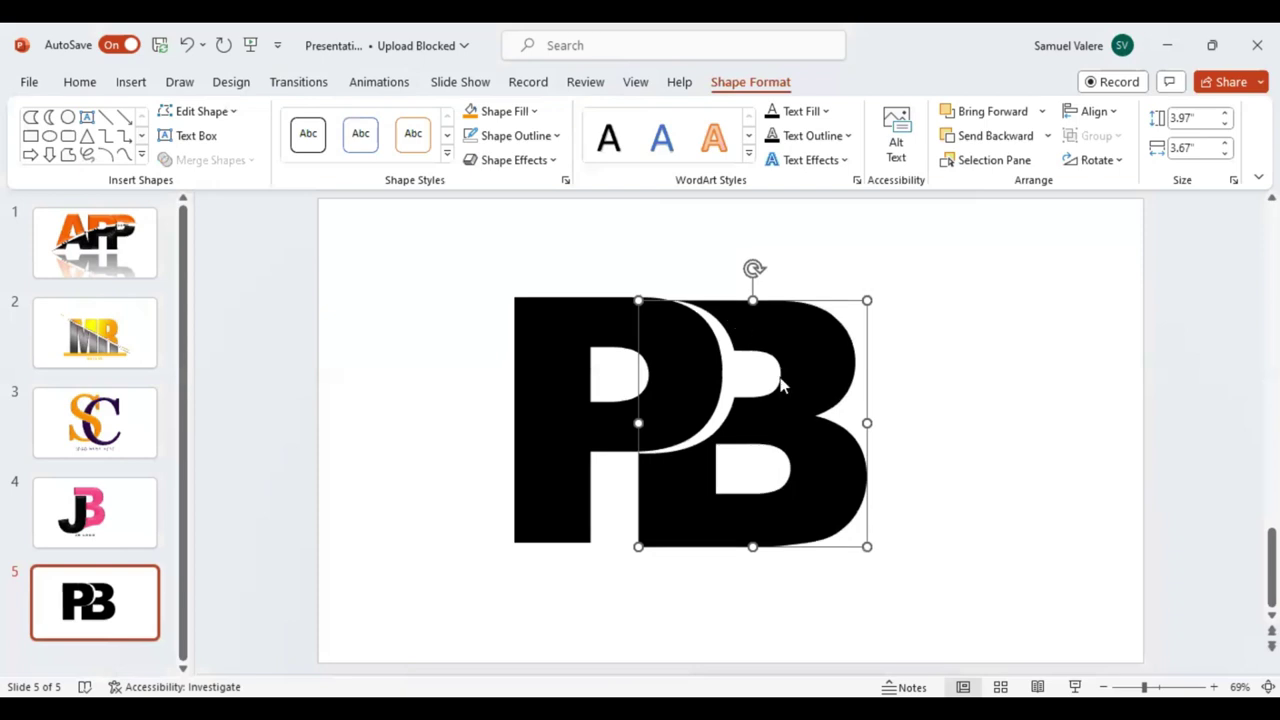
{"action": "right_click", "coordinate": [673, 300]}
{"action": "key", "text": "e"}
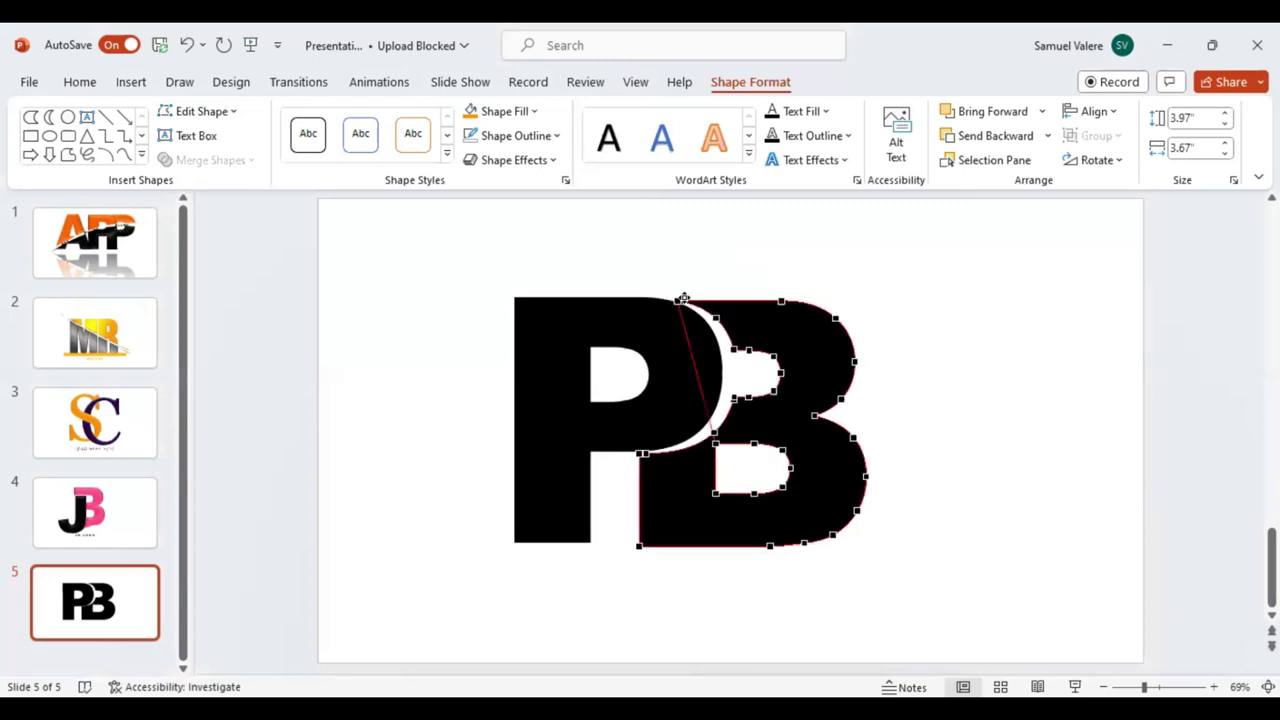
{"action": "left_click", "coordinate": [681, 300]}
{"action": "left_click_drag", "start_coordinate": [690, 298], "coordinate": [690, 302]}
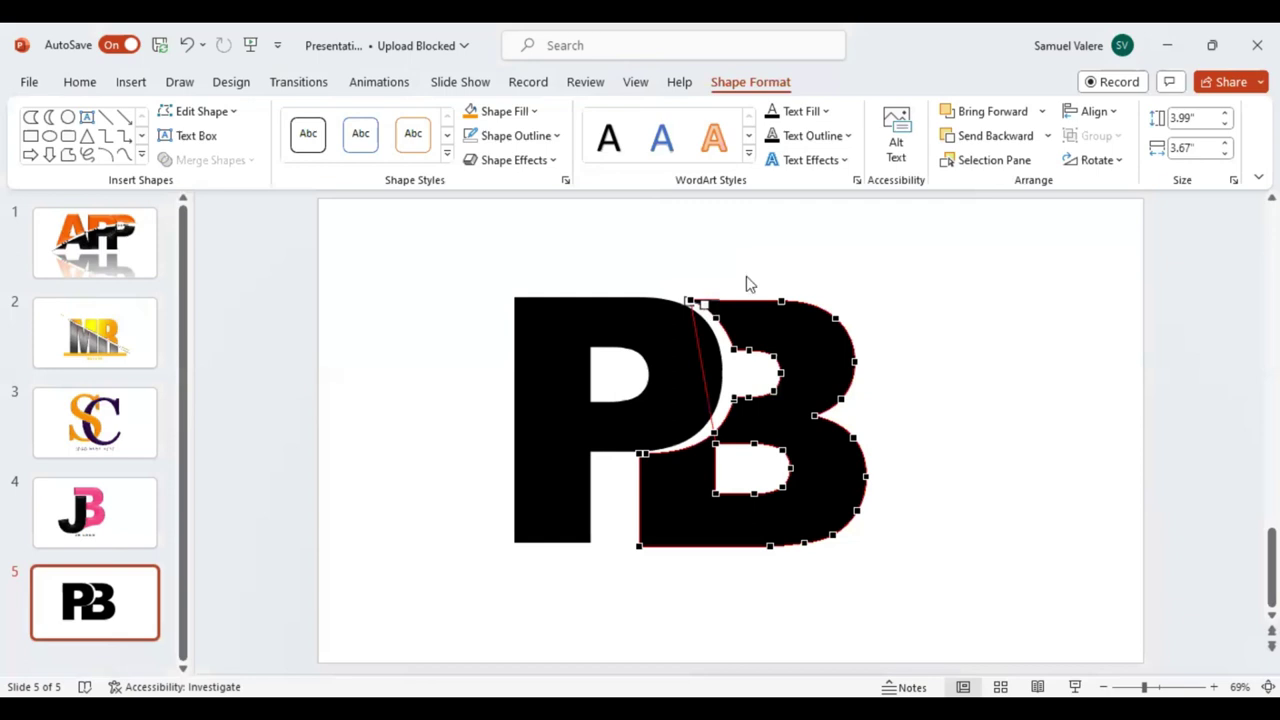
{"action": "key", "text": "Escape"}
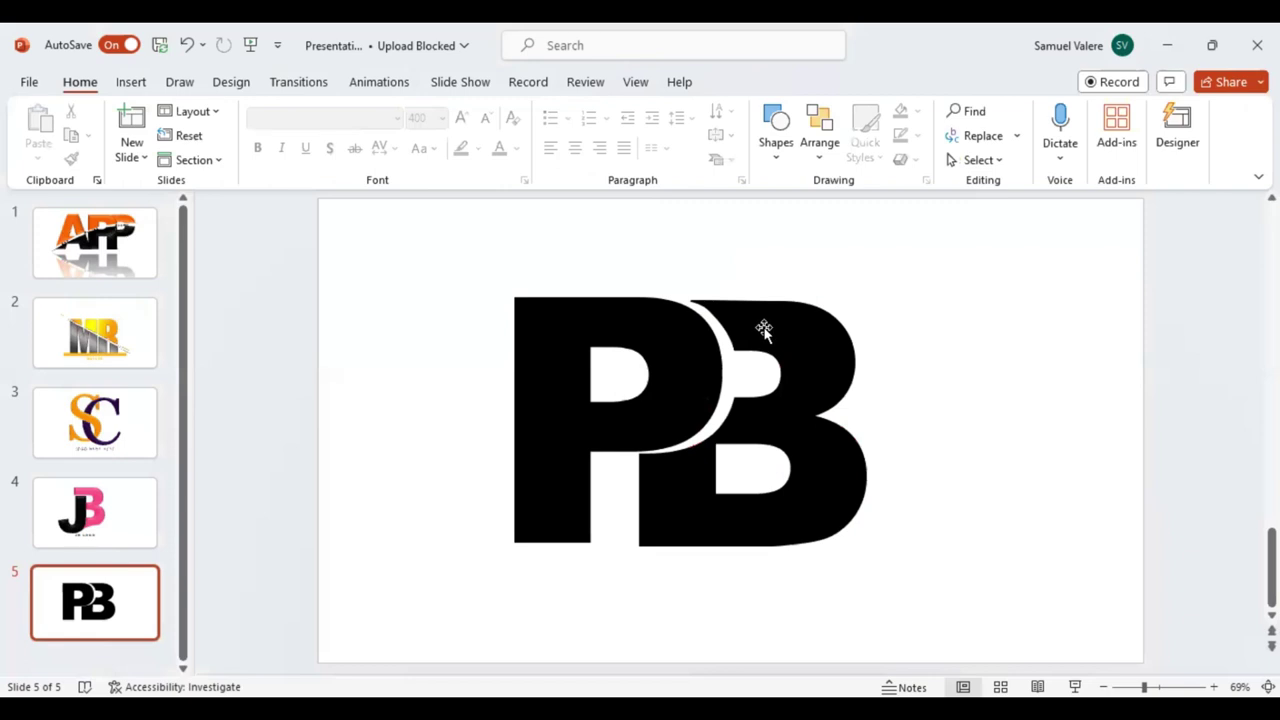
Nudge the B down slightly and select it together with the P
{"action": "left_click", "coordinate": [764, 331]}
{"action": "key", "text": "Down"}
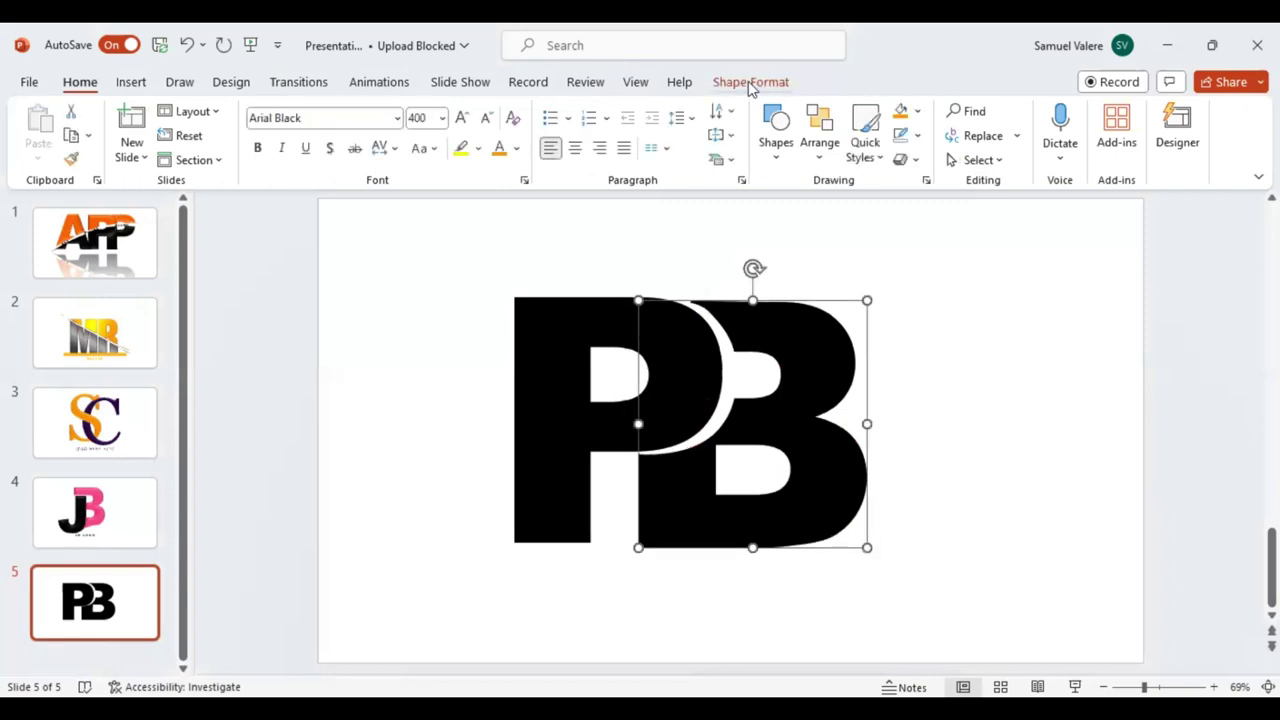
{"action": "left_click", "coordinate": [544, 336], "text": "shift"}
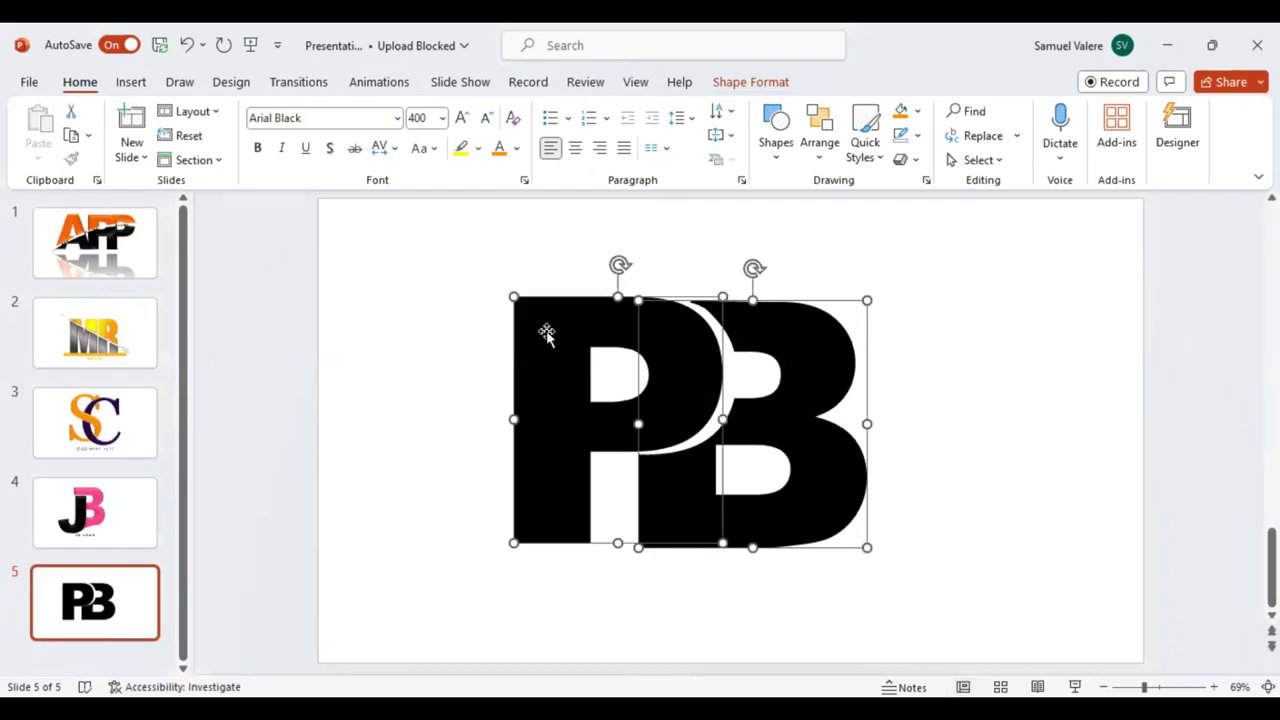
Apply a drop shadow and the Angle bevel to both letters, then select the B alone
{"action": "left_click", "coordinate": [744, 84]}
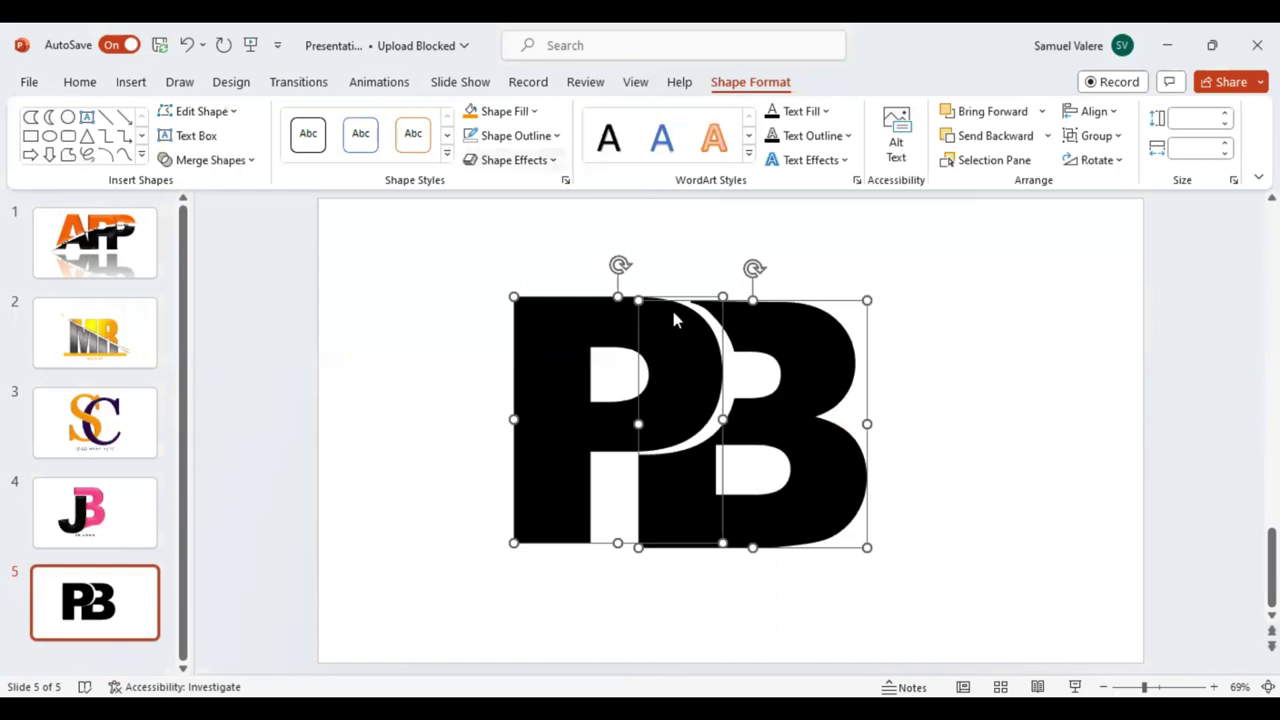
{"action": "left_click", "coordinate": [513, 160]}
{"action": "mouse_move", "coordinate": [523, 194]}
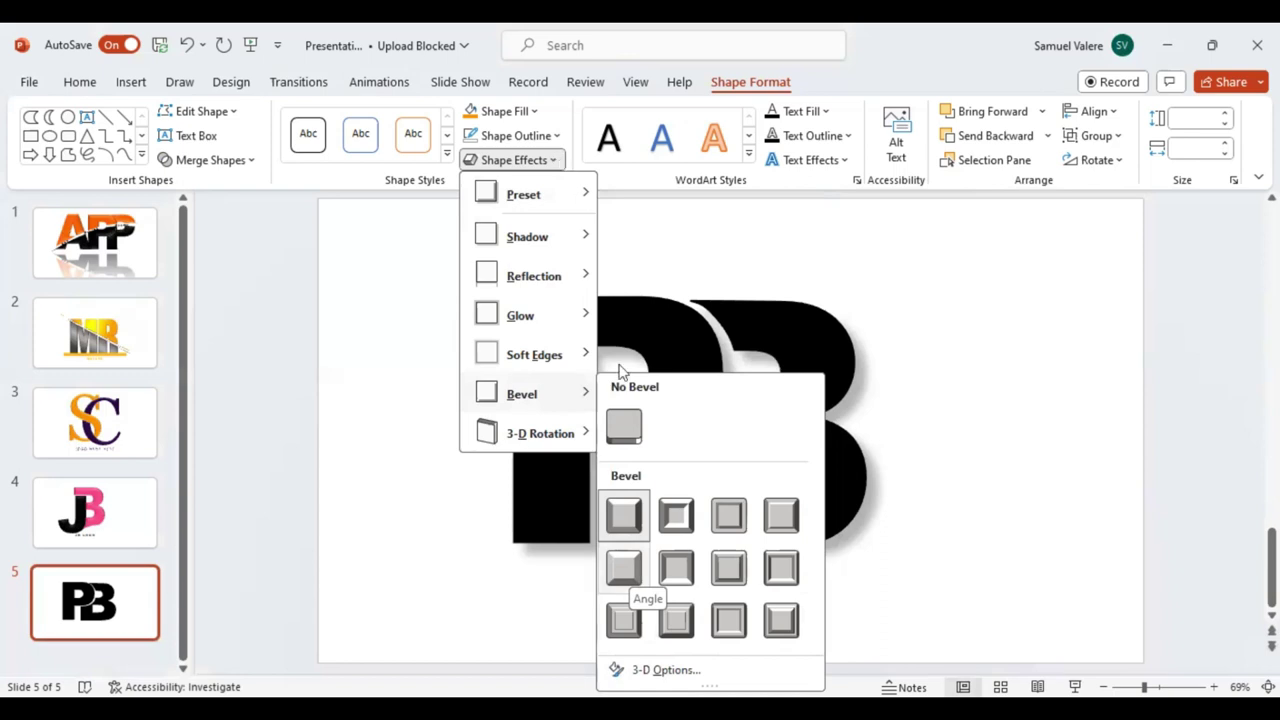
{"action": "left_click", "coordinate": [680, 414]}
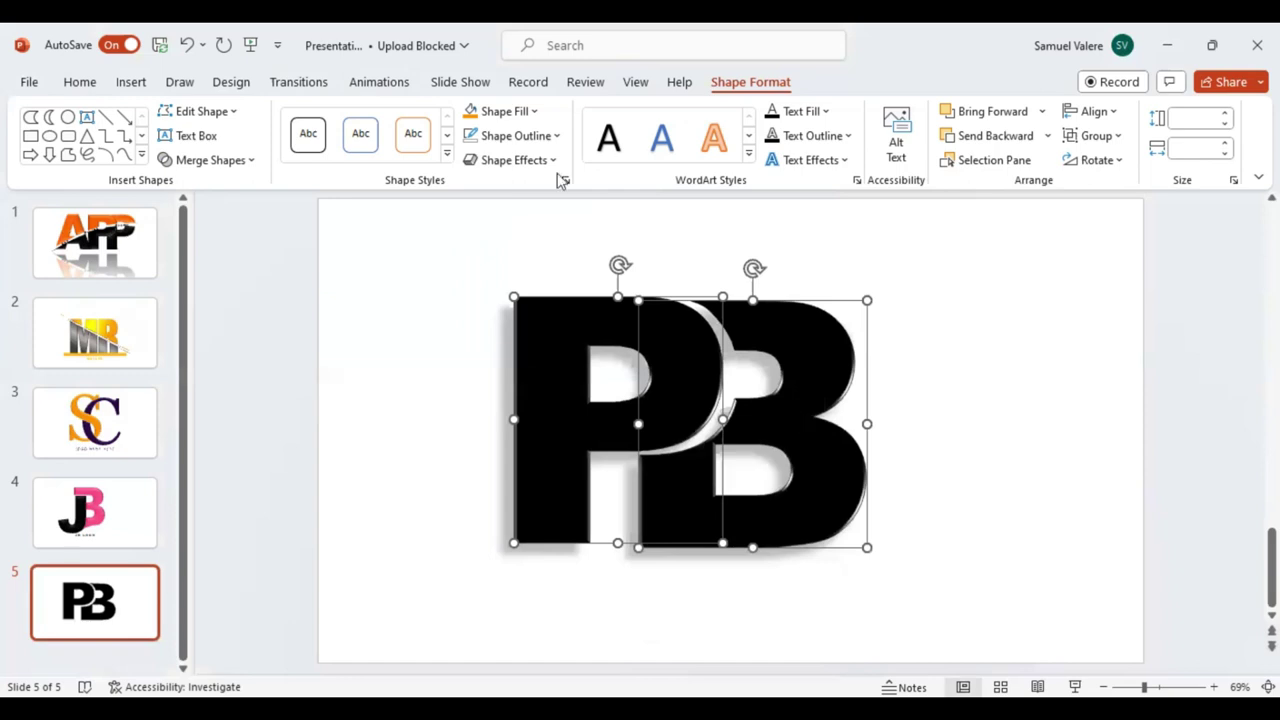
{"action": "key", "text": "Escape"}
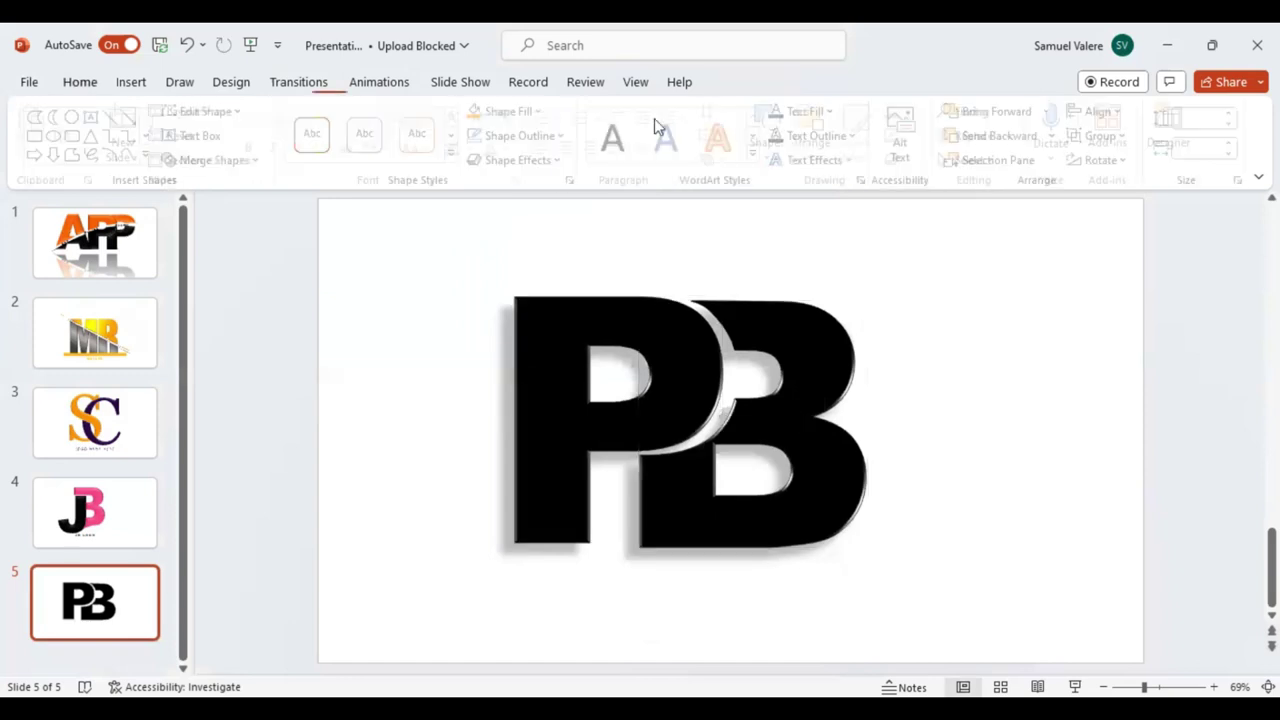
{"action": "key", "text": "Tab"}
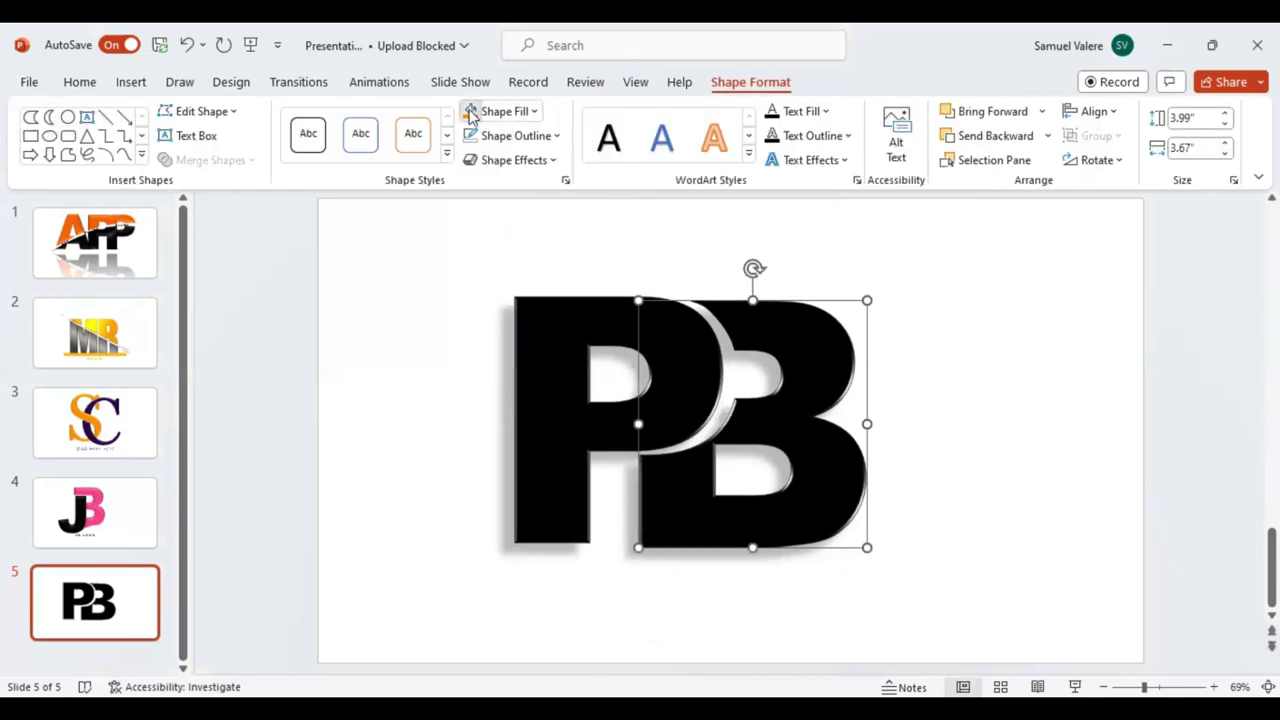
Fill the B with Orange via Shape Fill, then select the P alongside it
{"action": "left_click", "coordinate": [470, 112]}
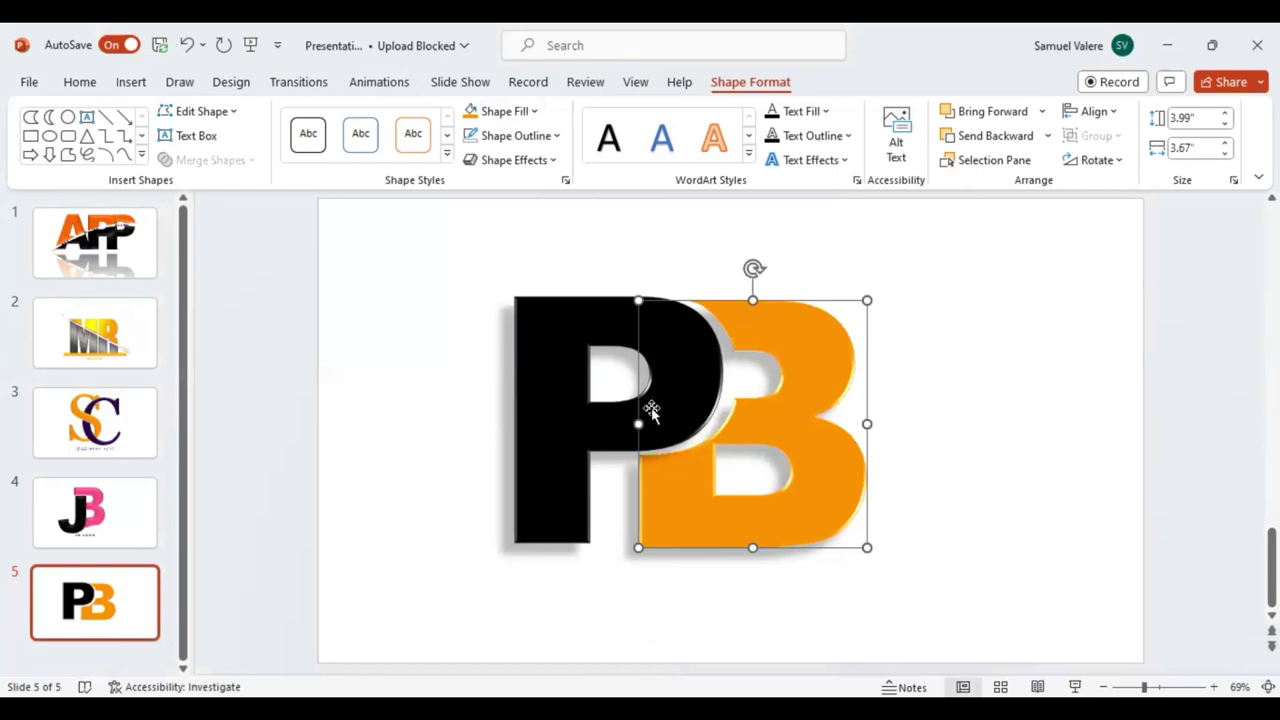
{"action": "left_click", "coordinate": [564, 349], "text": "shift"}
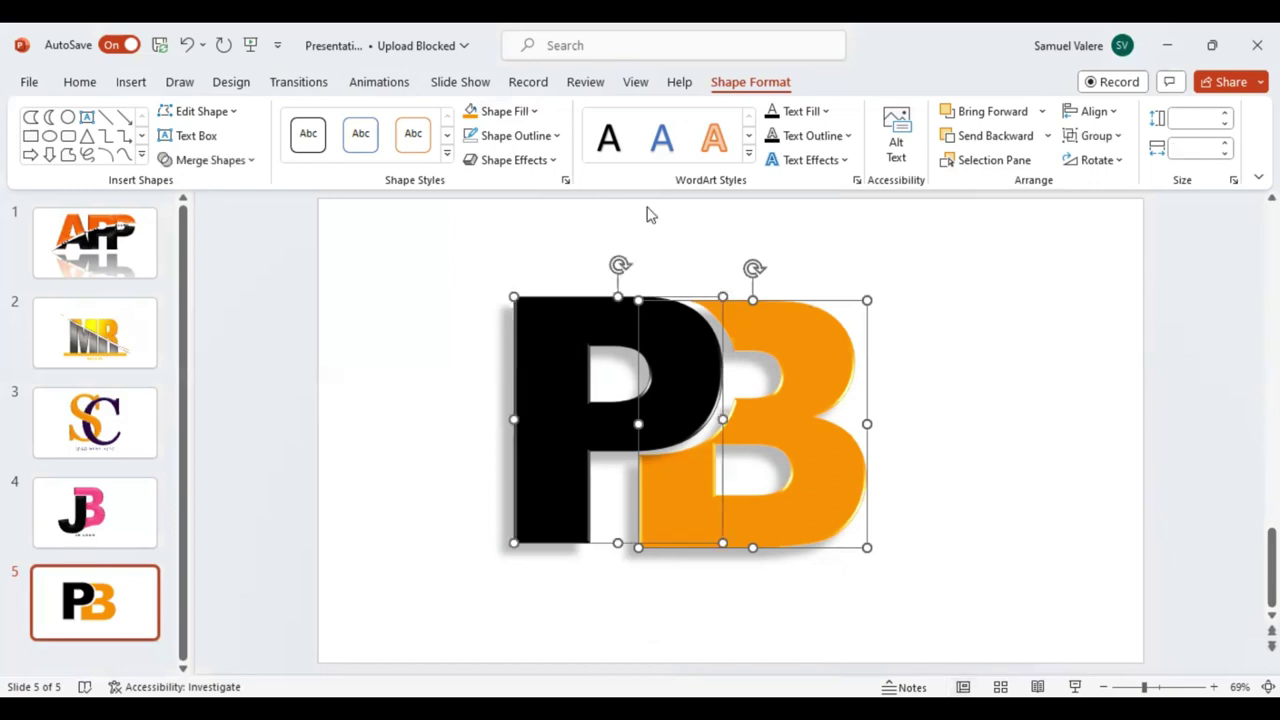